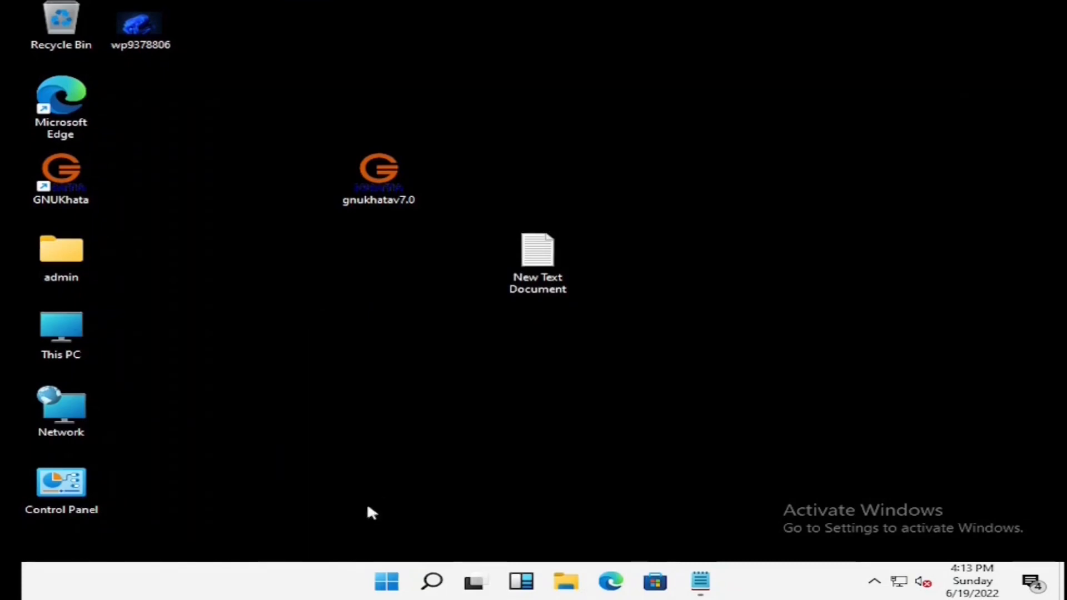
left_click(383, 581)
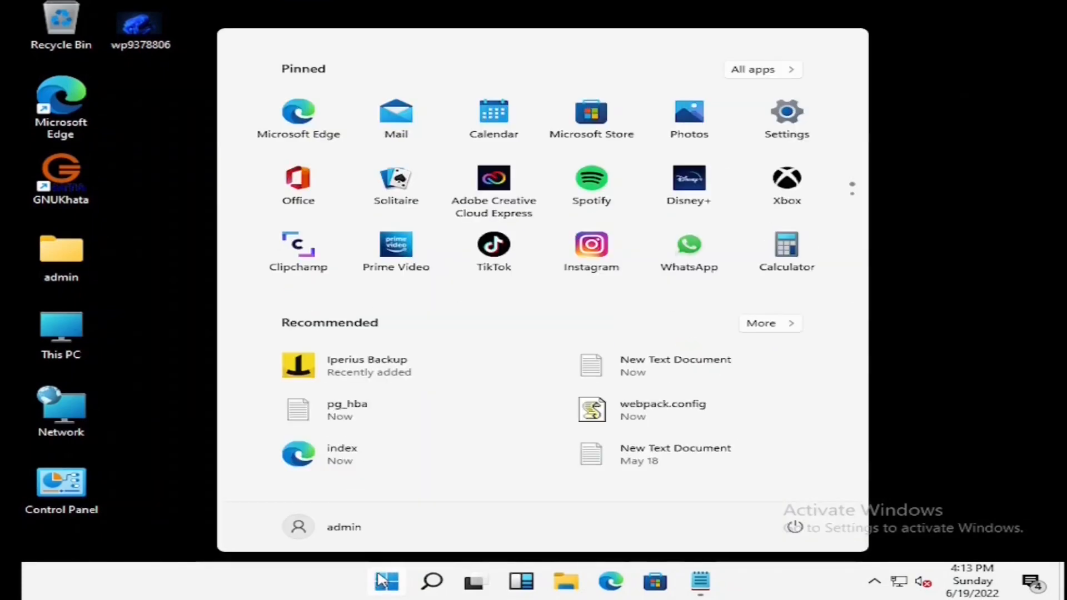
type("ps")
key("BackSpace")
type("g")
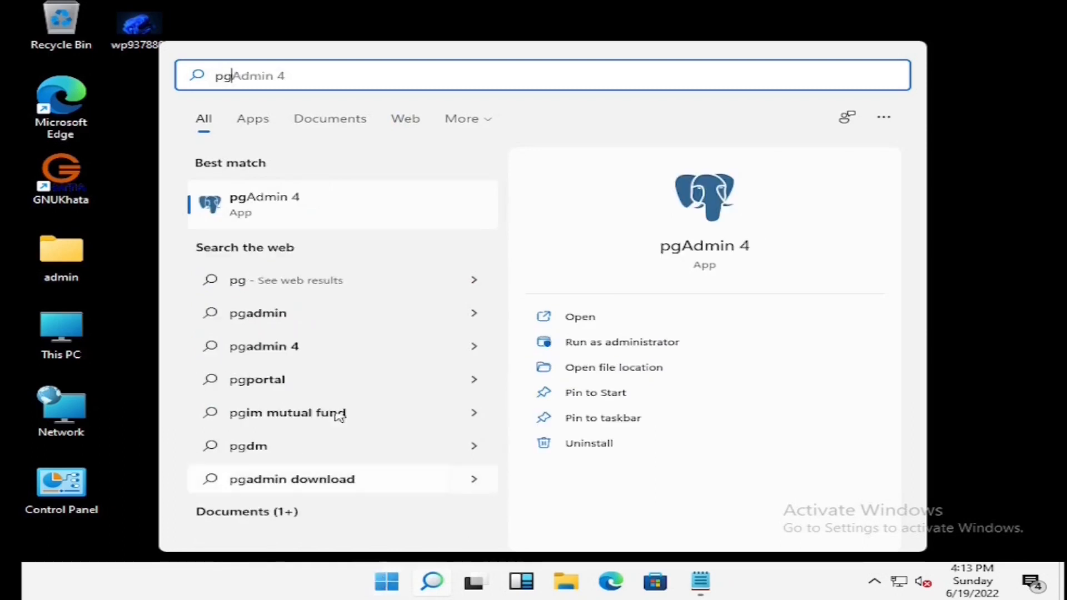
left_click(364, 205)
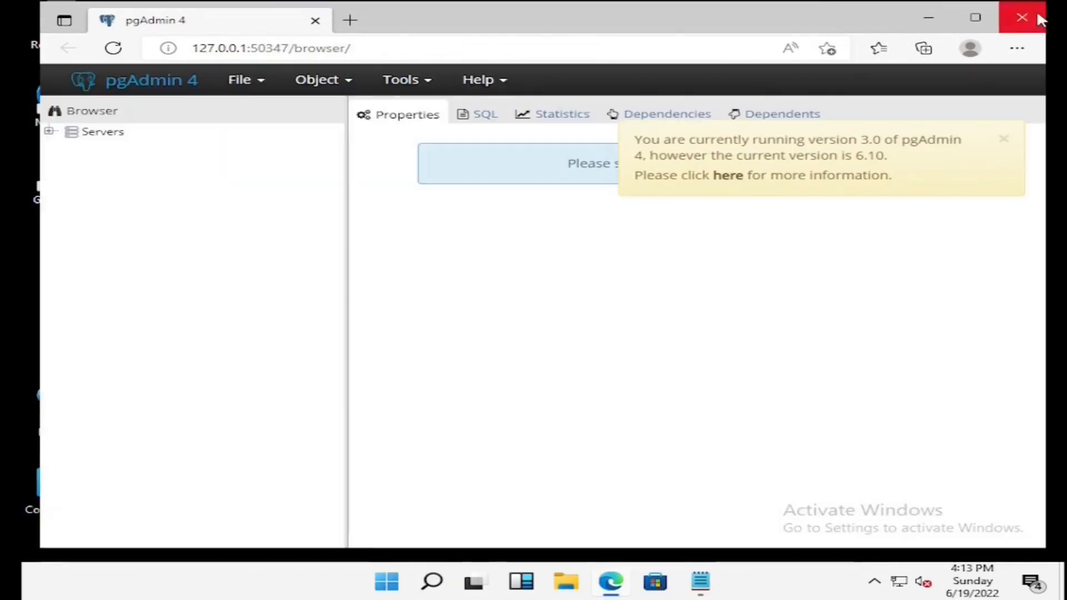
left_click(1022, 17)
Step: Launch pgAdmin 4 and dismiss its version notice
key("super")
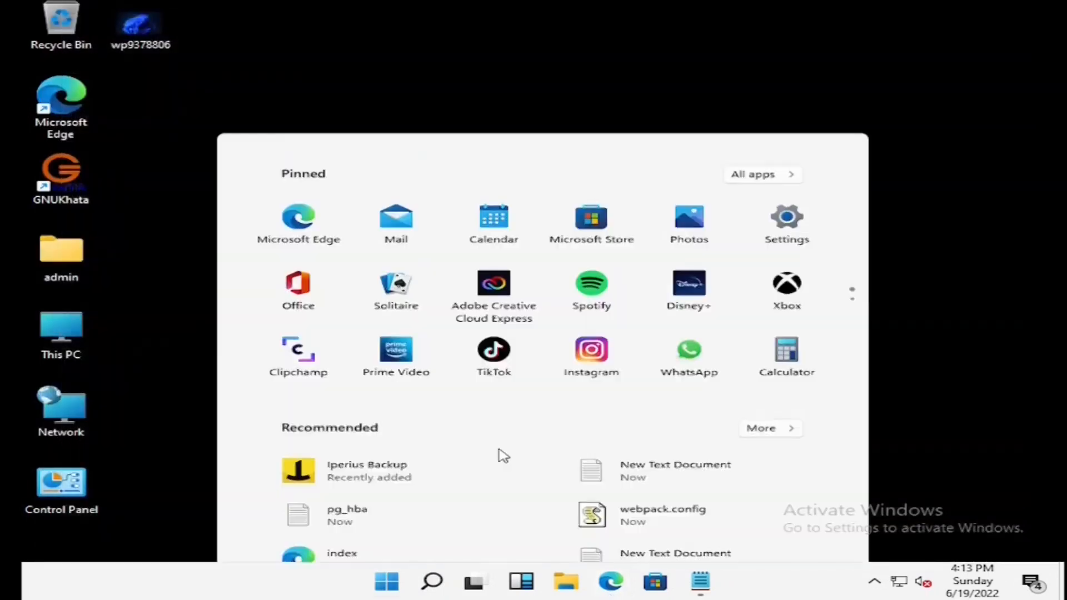
type("pg")
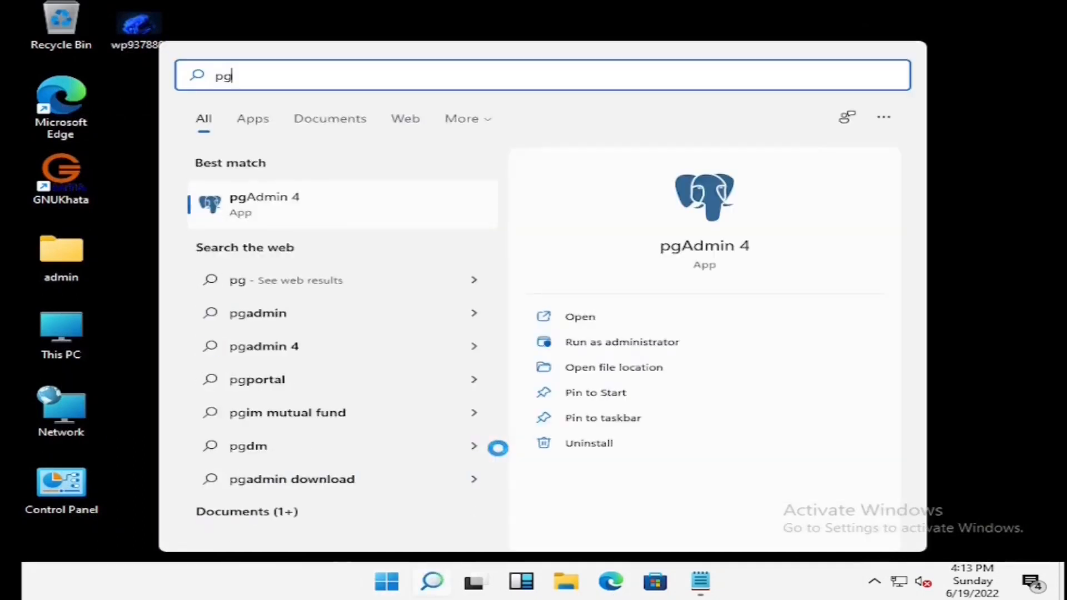
left_click(381, 209)
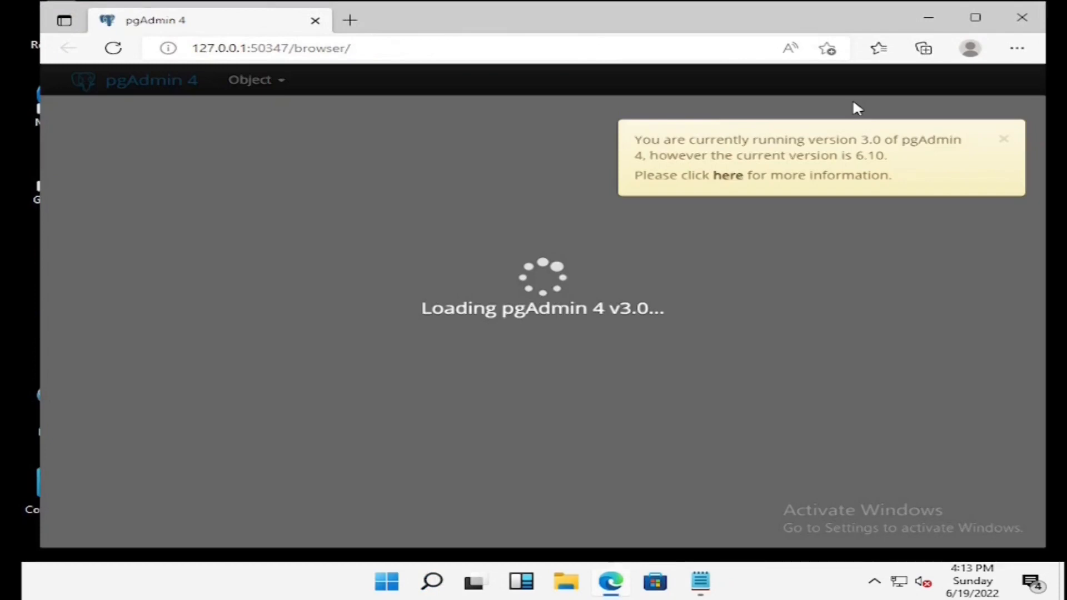
left_click(1004, 144)
Step: Expand the Servers group, try to connect to PostgreSQL 9.6 with the postgres user's password, and dismiss the connection prompt
left_click(91, 137)
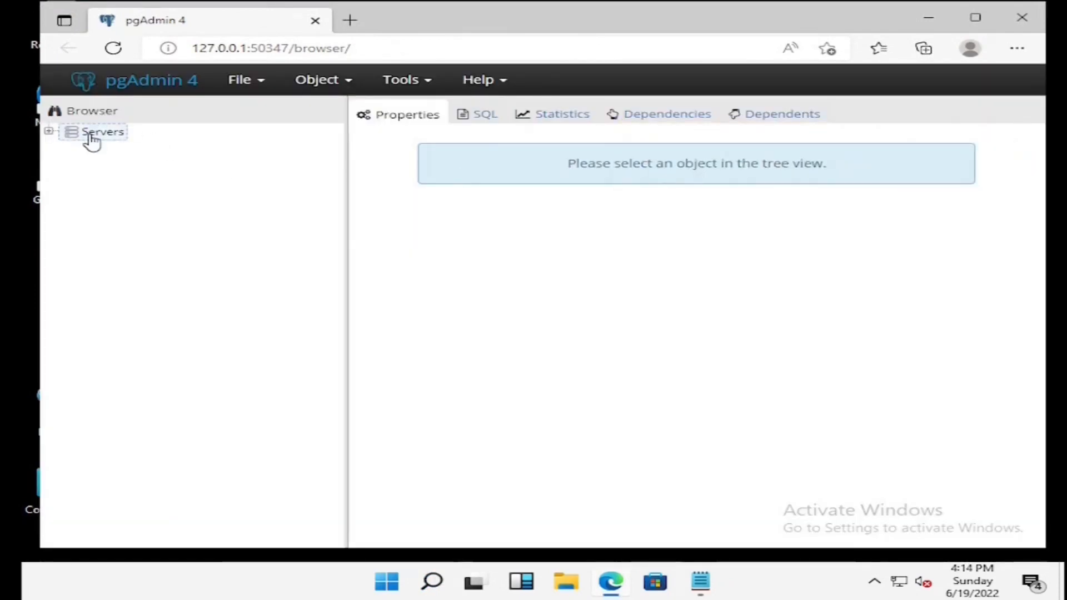
left_click(49, 131)
left_click(112, 159)
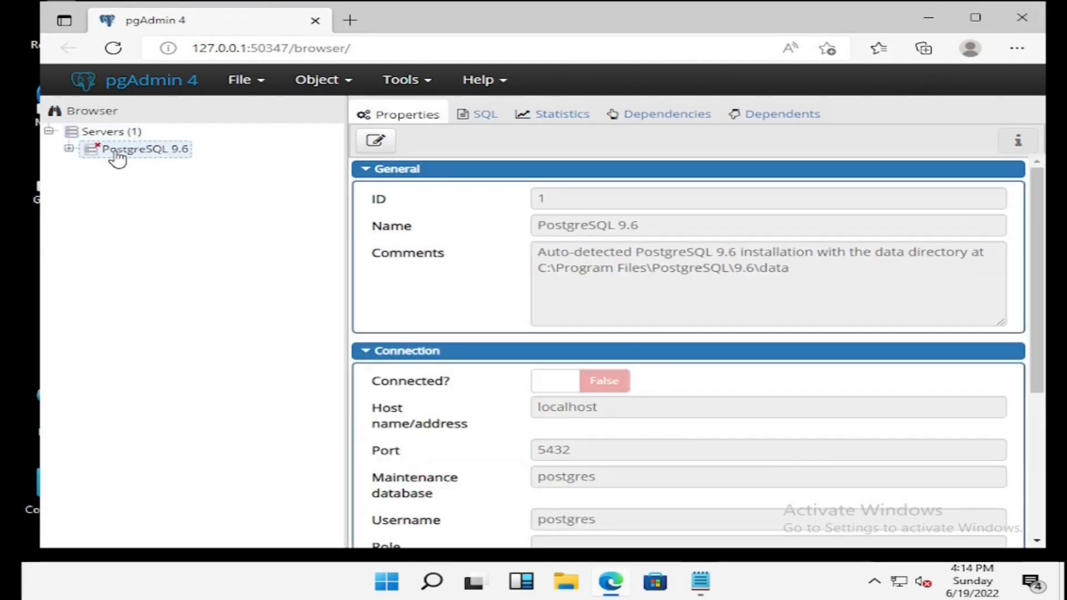
left_click(69, 149)
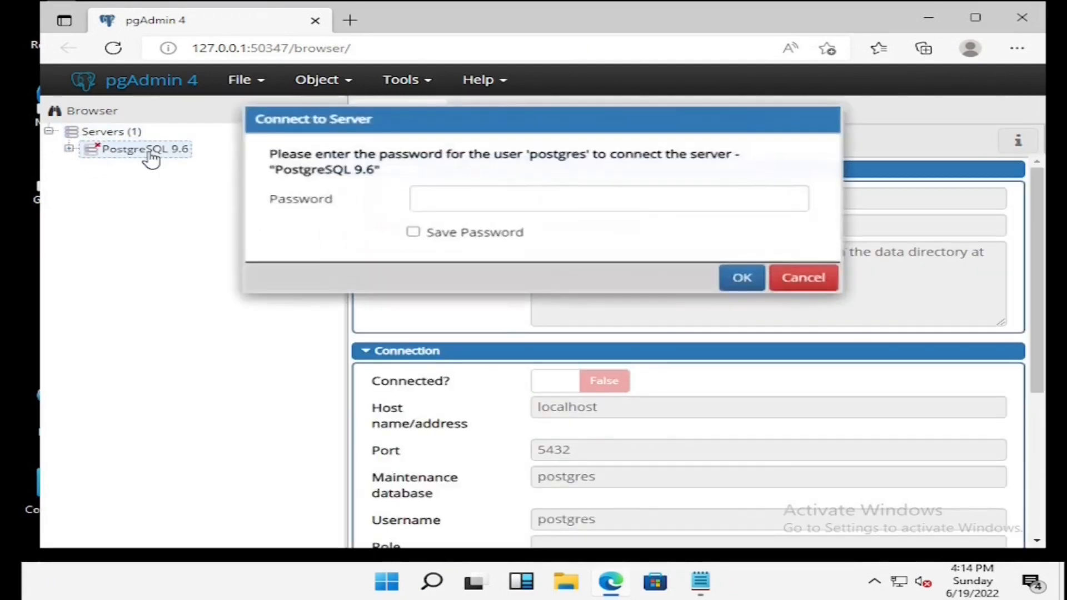
left_click(487, 208)
type("*********")
left_click(745, 279)
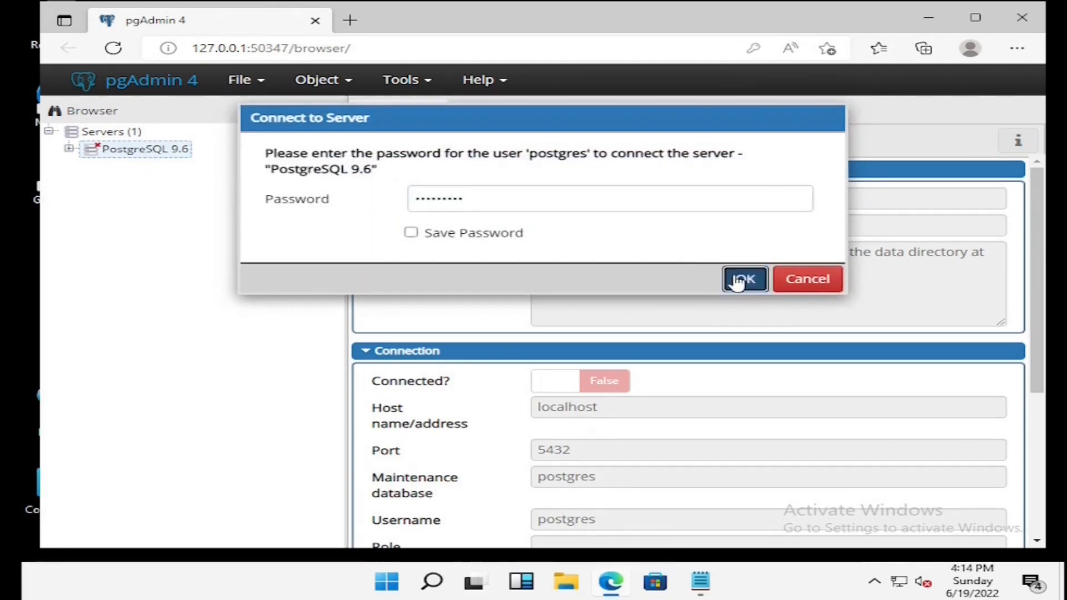
left_click(753, 317)
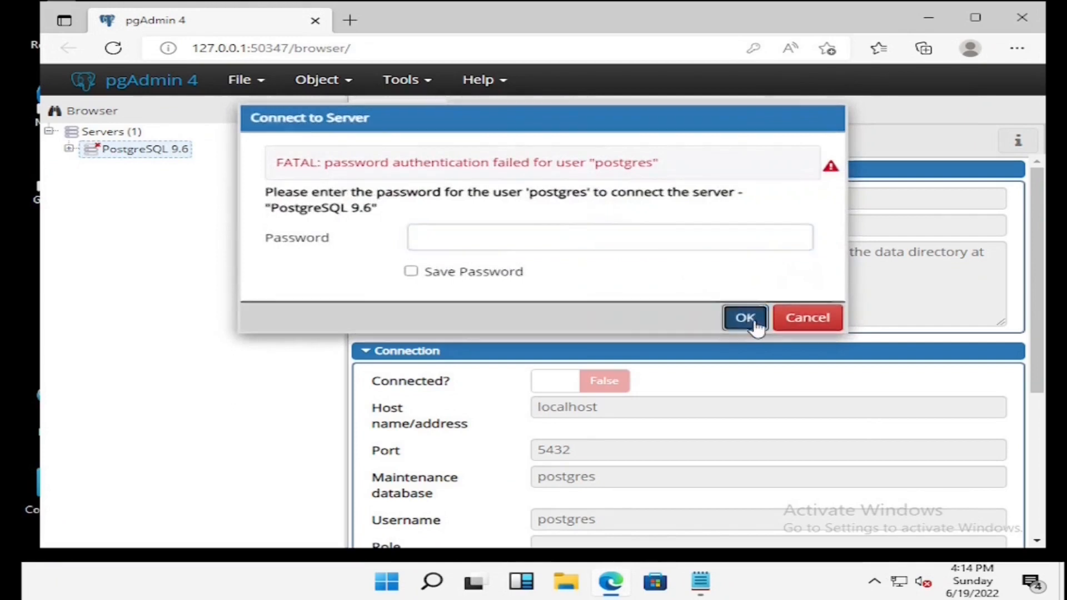
left_click(813, 319)
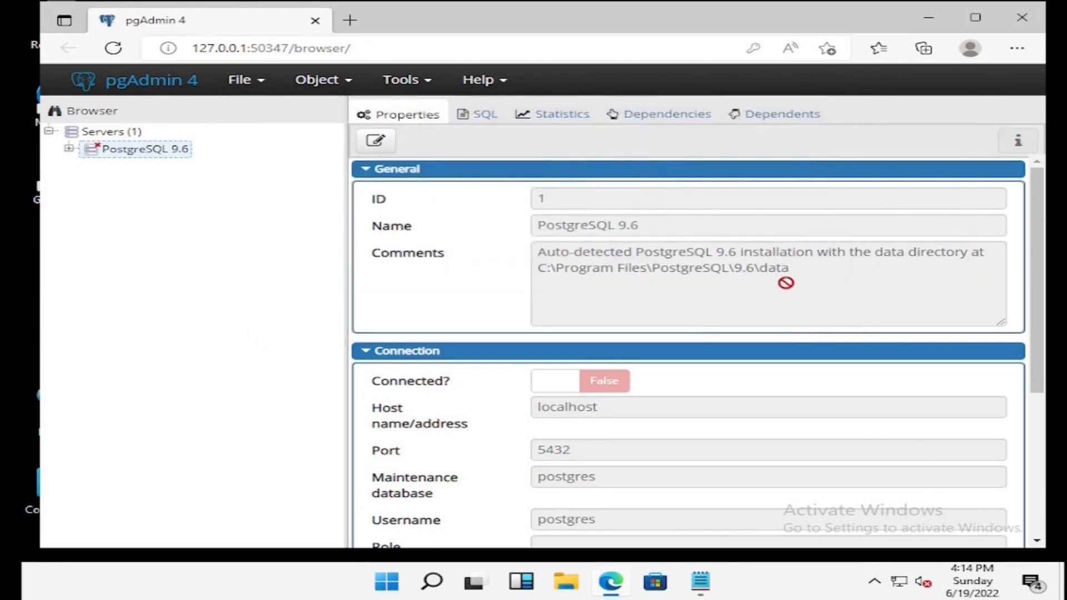
Step: Bring up the PostgreSQL 9.6 connection prompt again, cancel it, and close pgAdmin without staying on the site
double_click(109, 152)
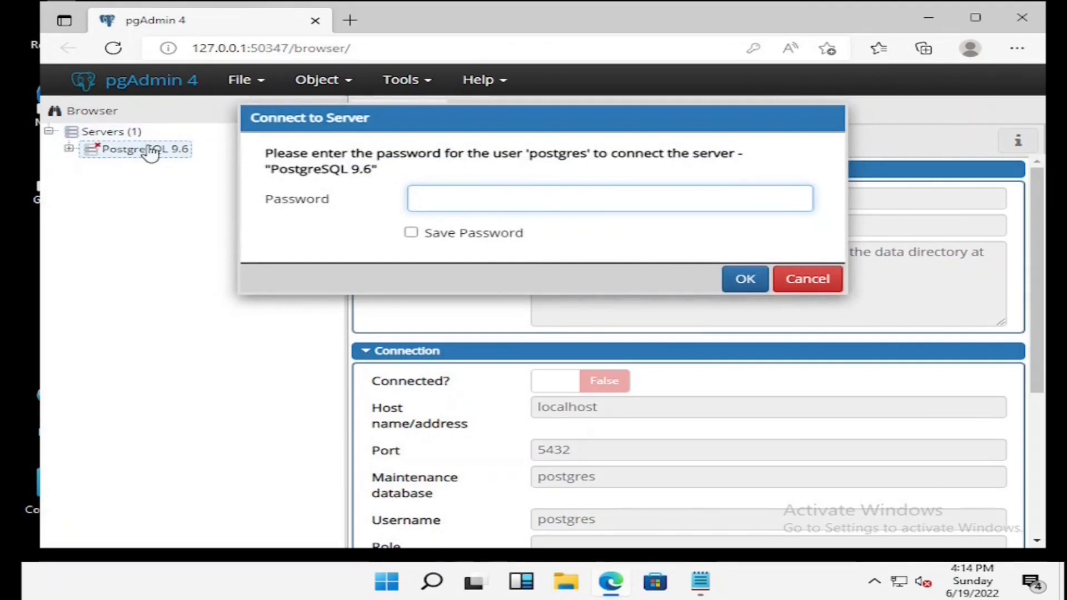
left_click(816, 284)
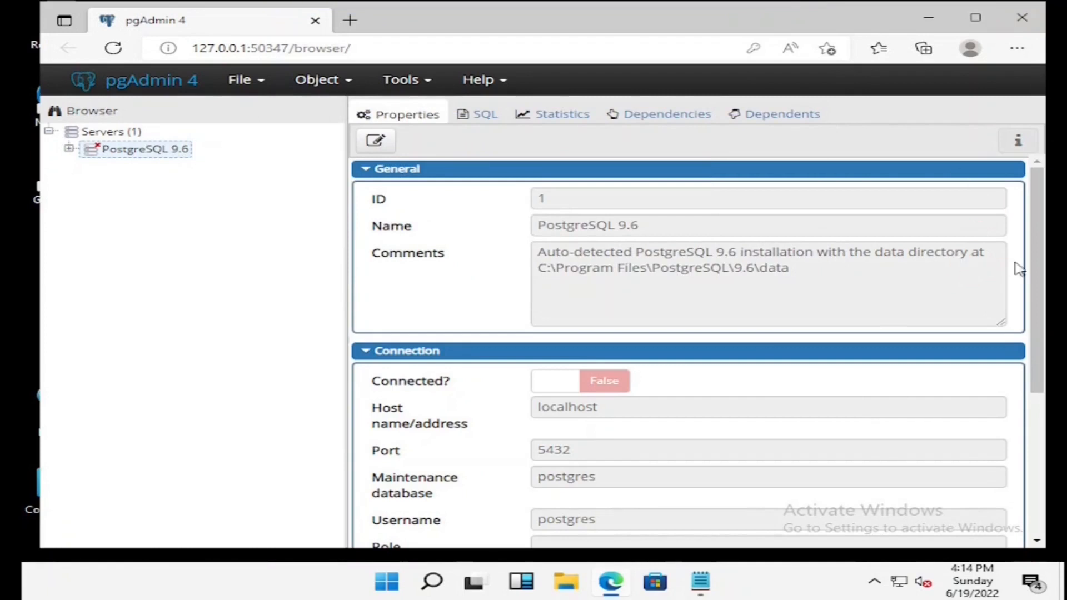
left_click(1022, 17)
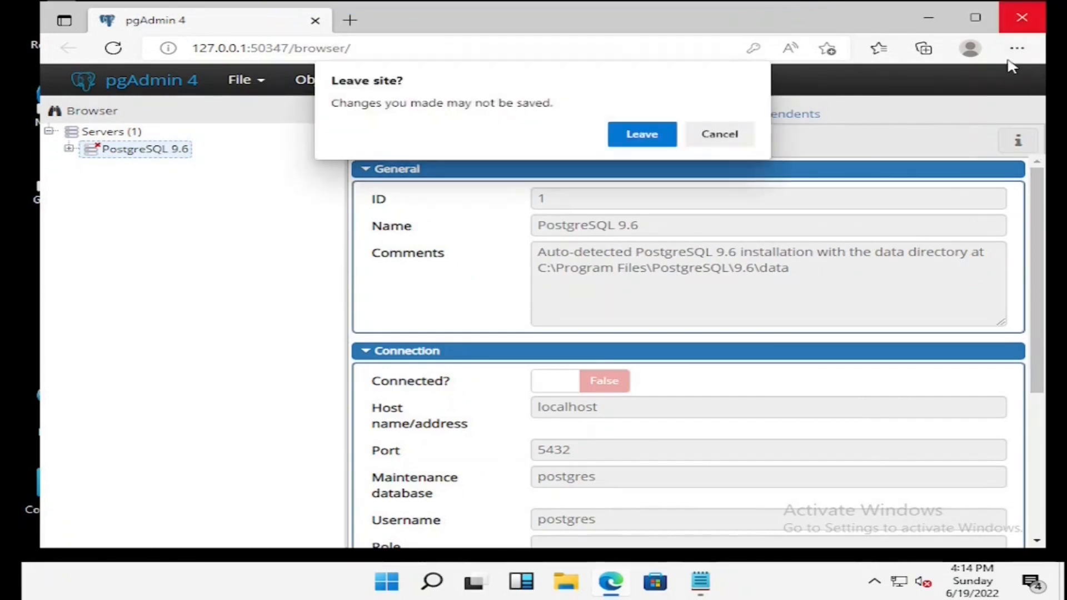
left_click(631, 136)
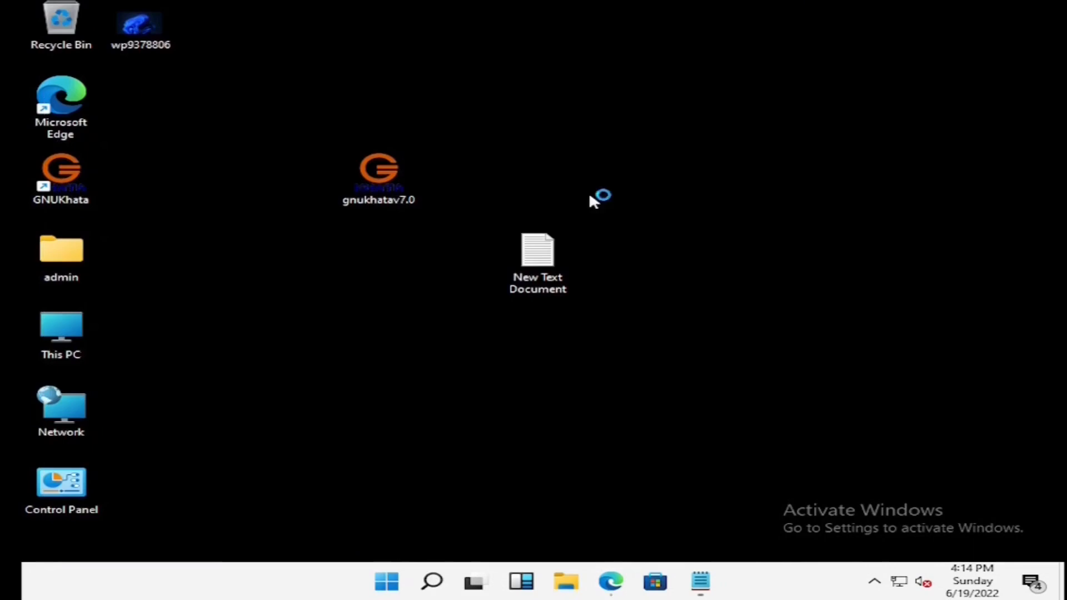
Step: Open SQL Shell (psql)
left_click(388, 581)
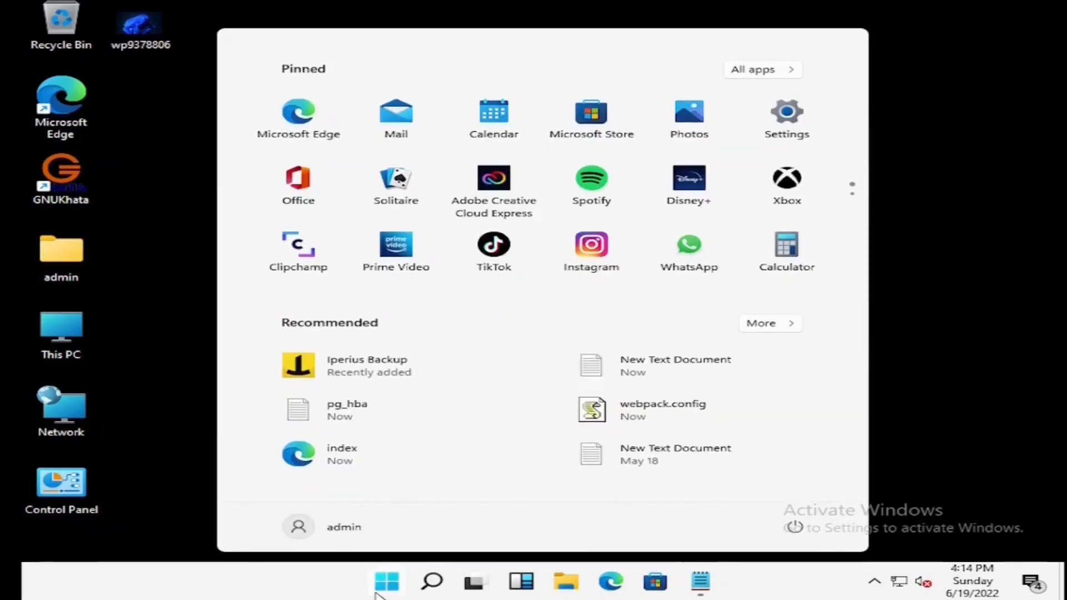
type("ps")
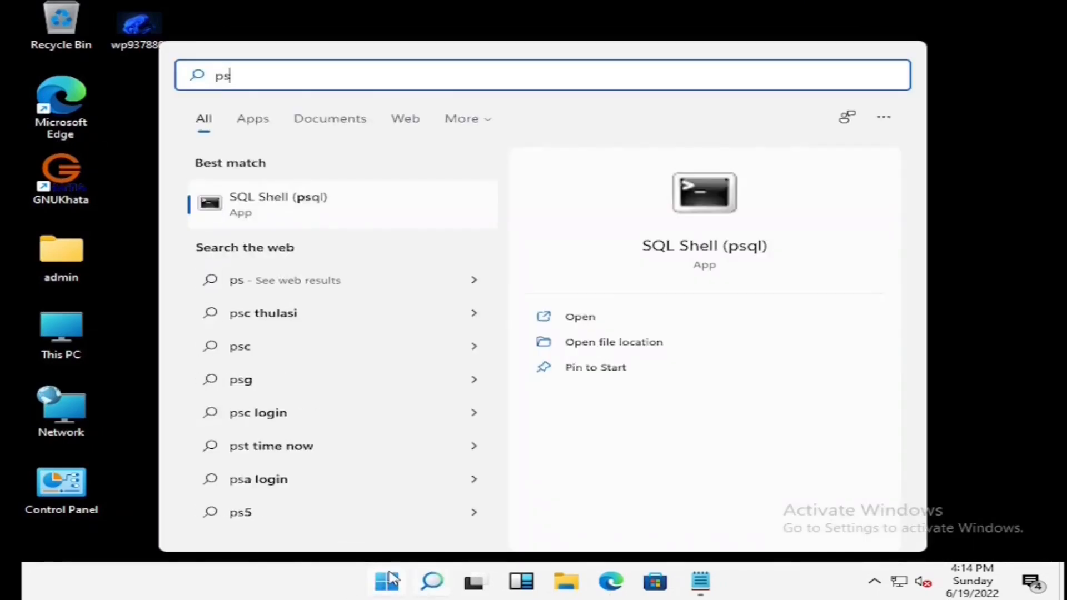
left_click(358, 223)
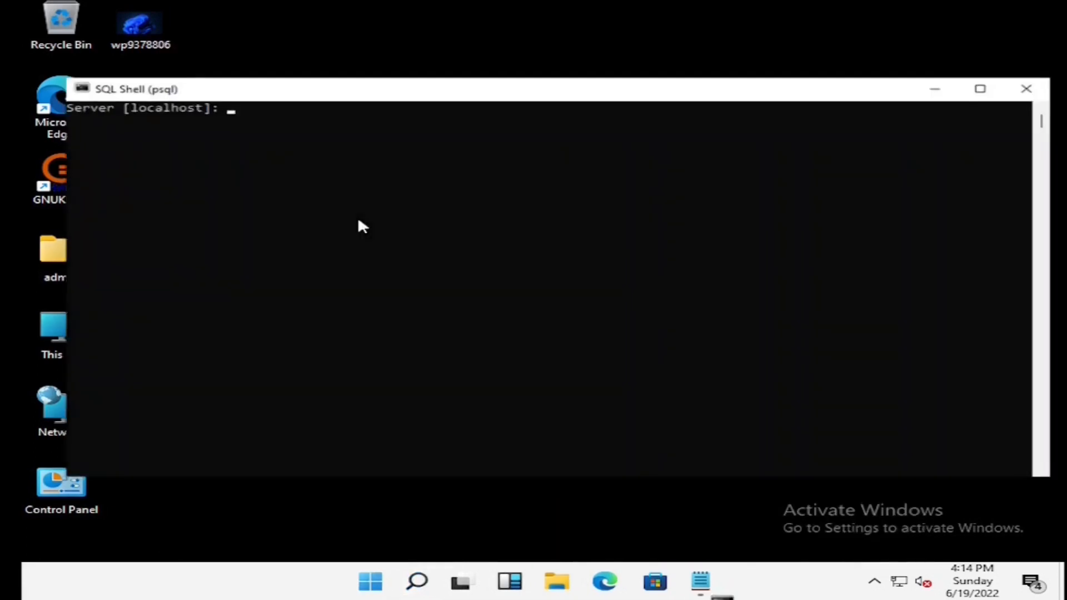
Step: Try to log in to psql with the default localhost server, postgres database, port 5432 and postgres username, leaving the password blank
key("Return")
key("Return")
key("Return")
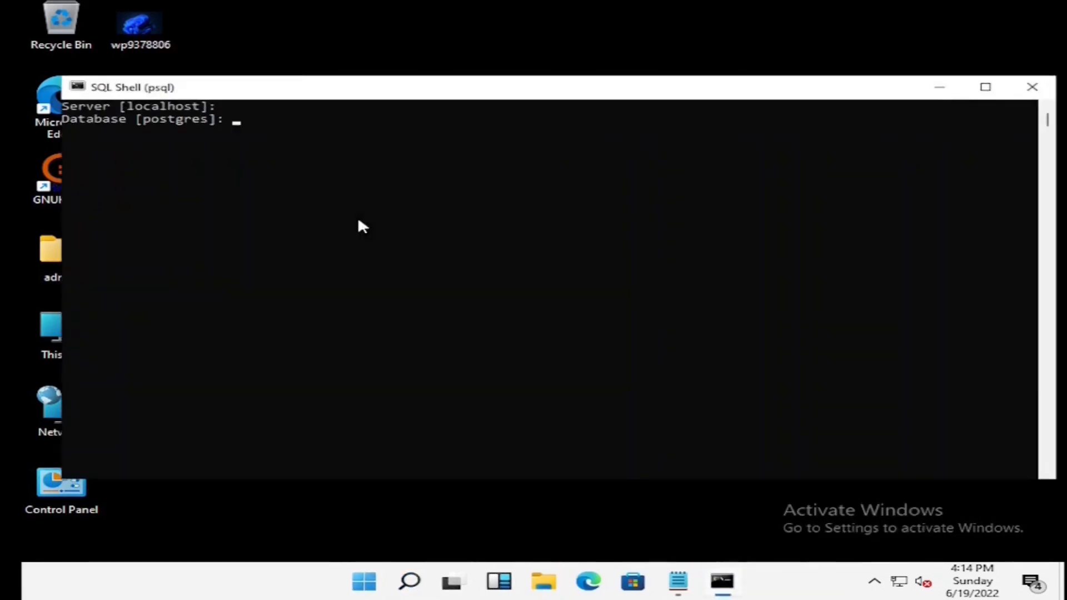
key("Return")
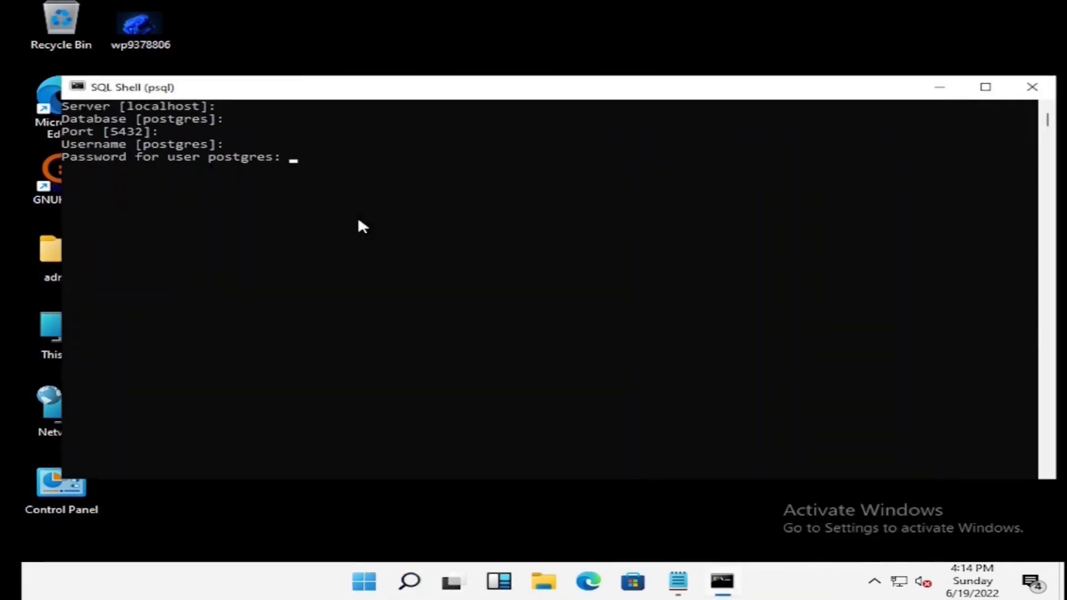
key("Return")
key("Return")
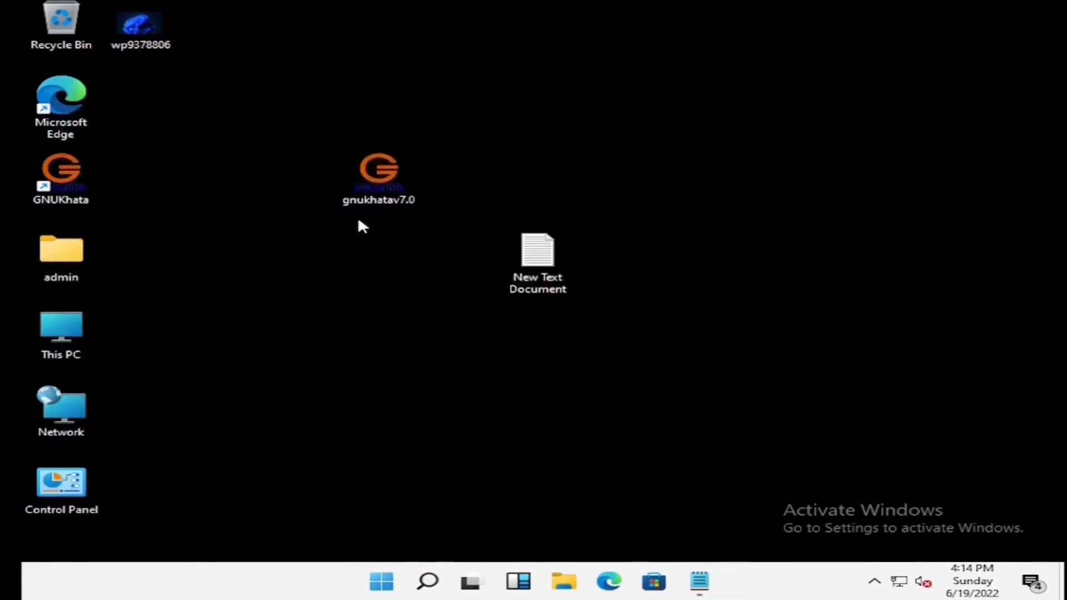
left_click(395, 581)
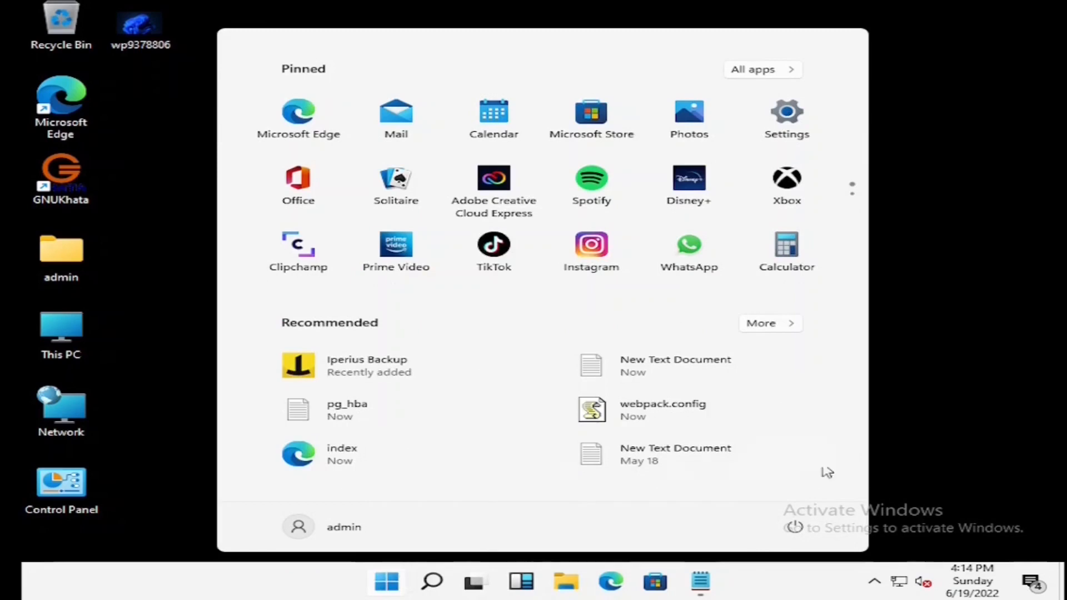
left_click(972, 419)
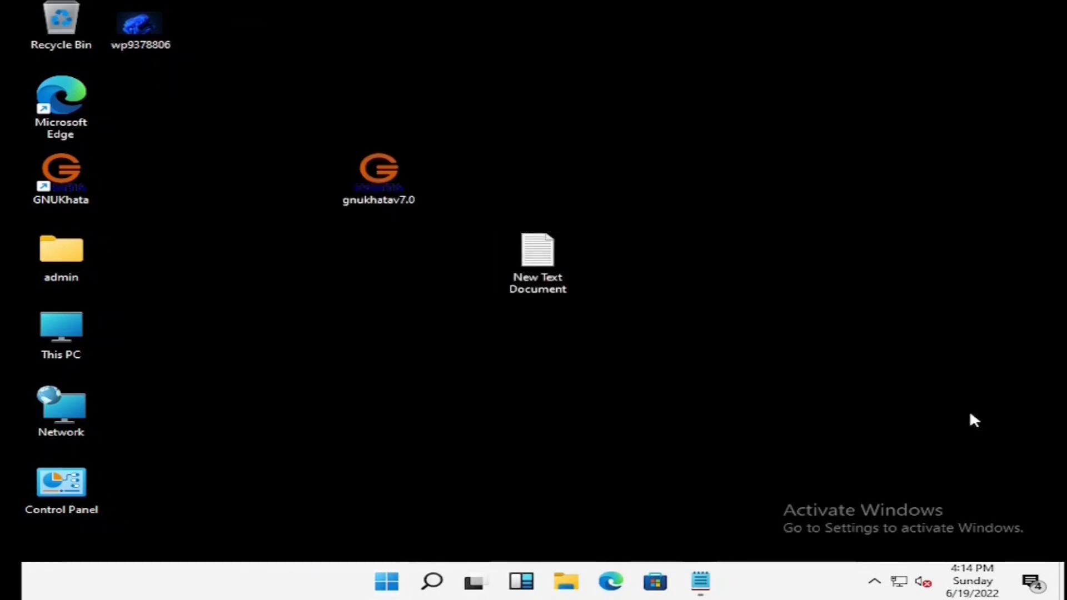
key("super+e")
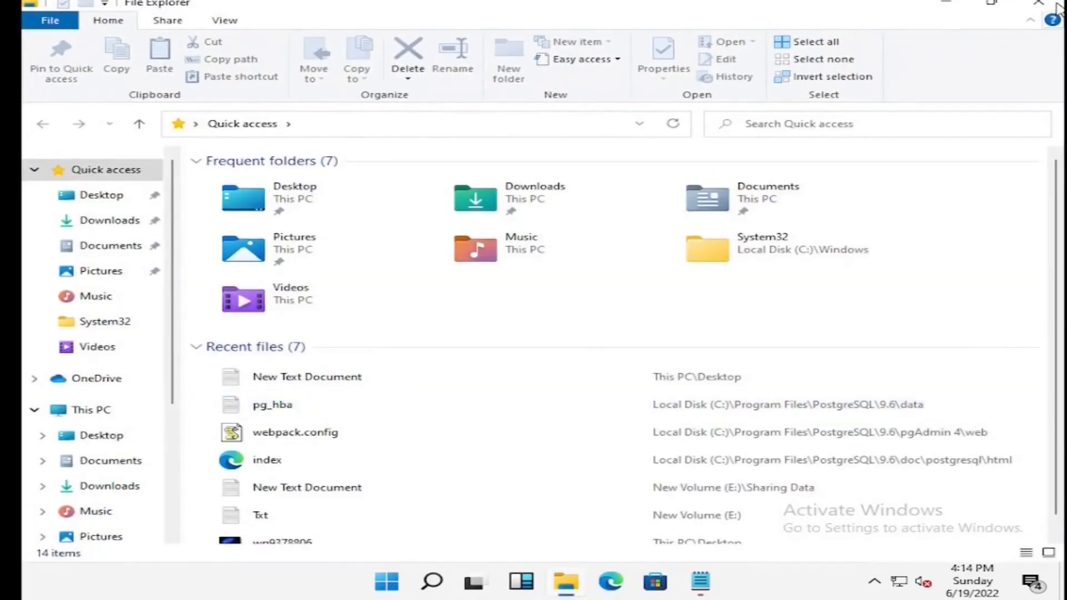
left_click(1038, 5)
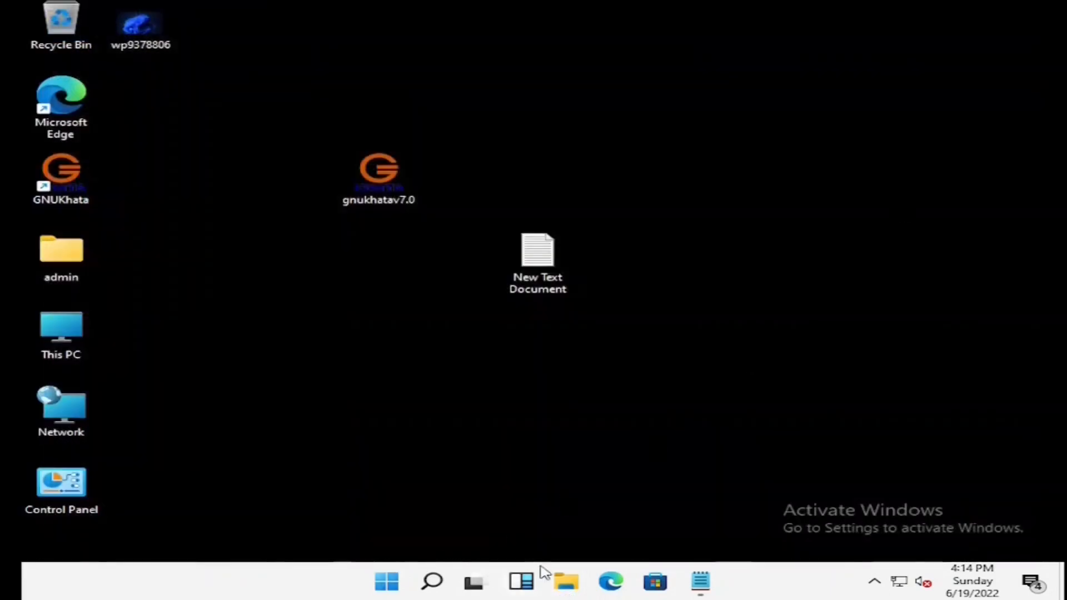
Step: Browse in File Explorer to the PostgreSQL data folder at C:\Program Files\PostgreSQL\9.6\data
left_click(566, 581)
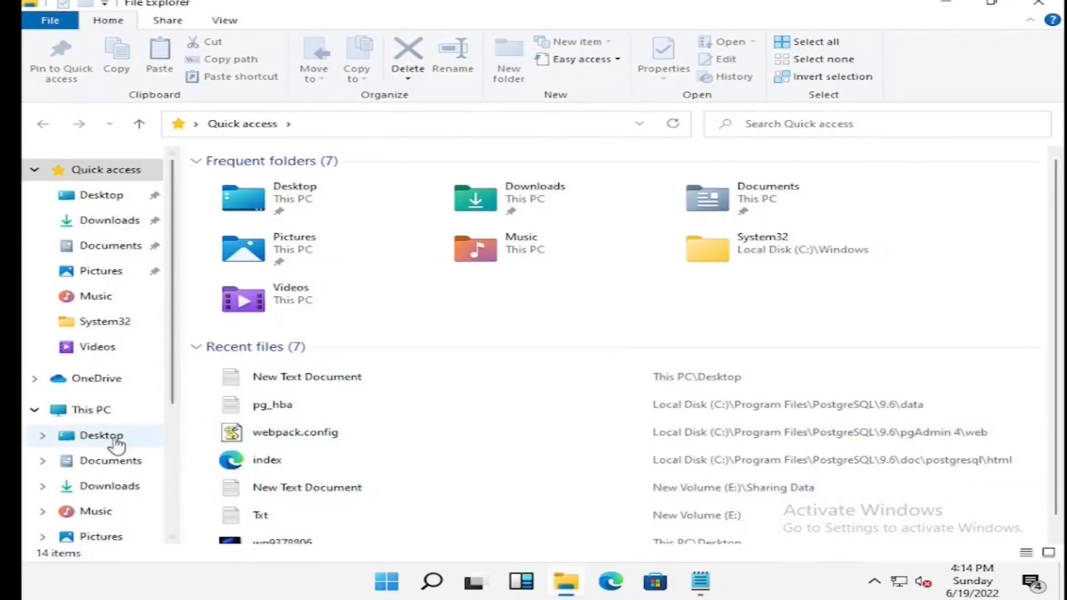
scroll(92, 444, "down", 2)
left_click(81, 300)
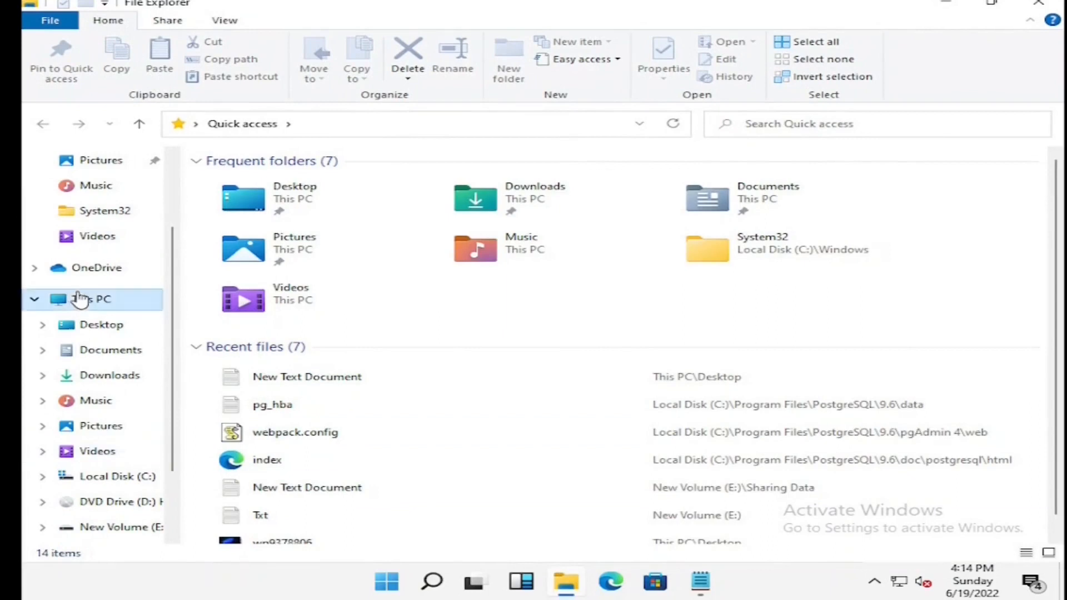
left_click(543, 315)
double_click(544, 315)
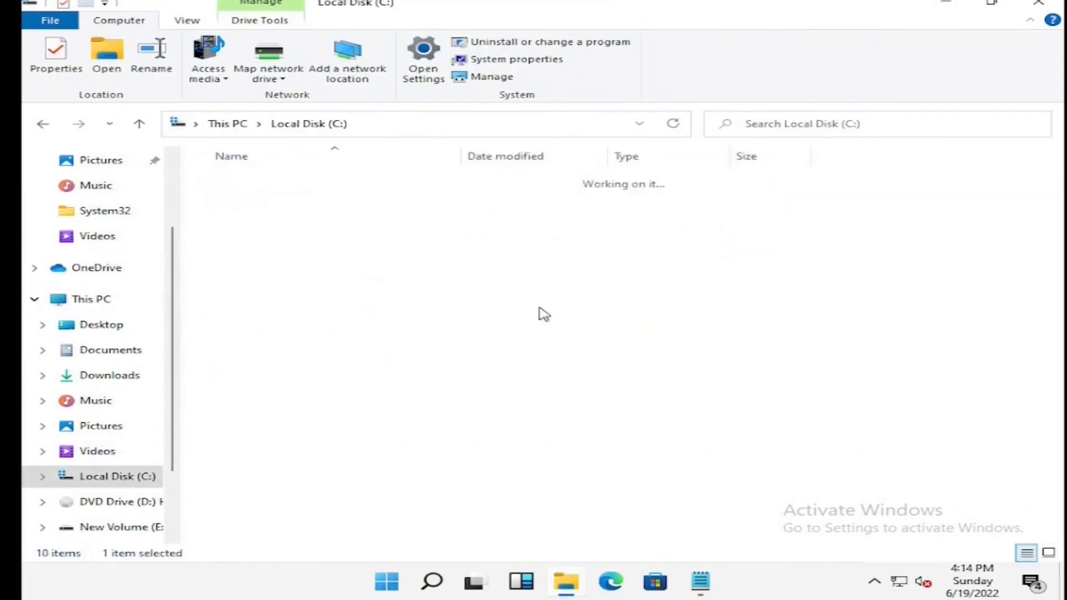
double_click(293, 284)
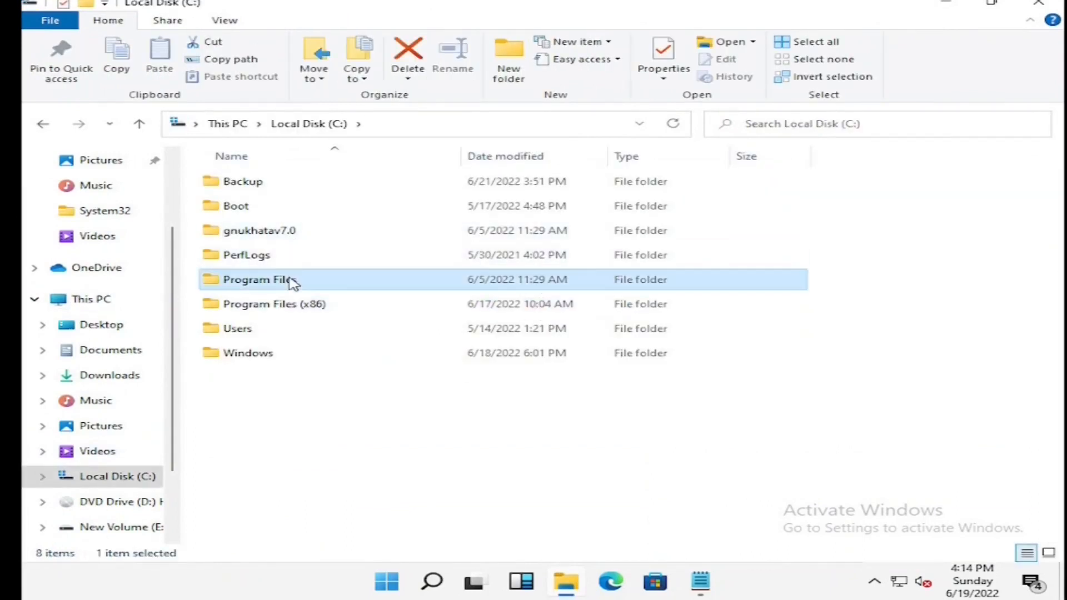
double_click(269, 306)
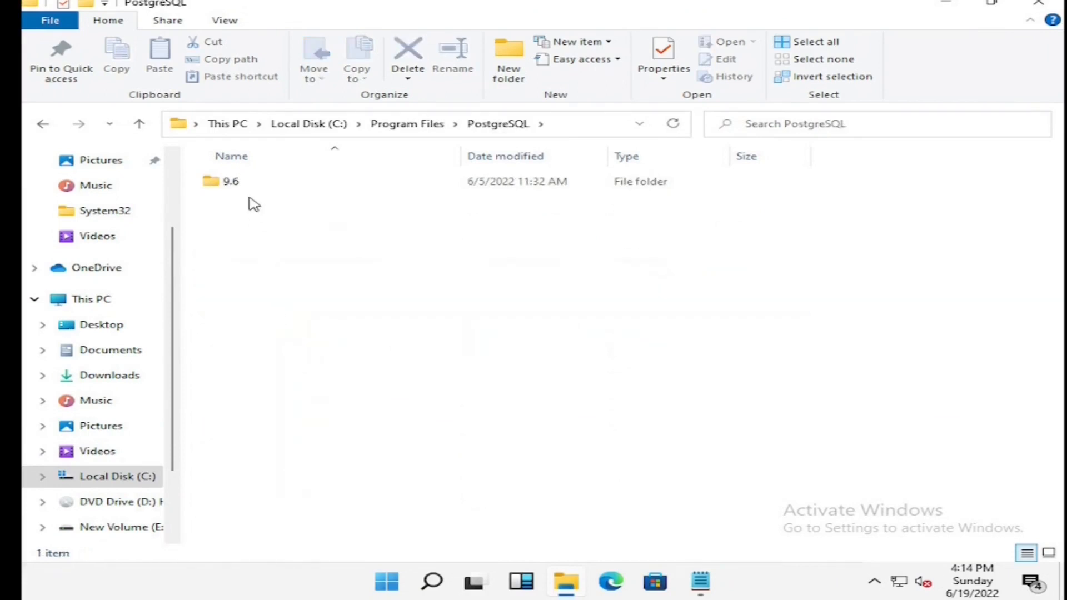
double_click(247, 189)
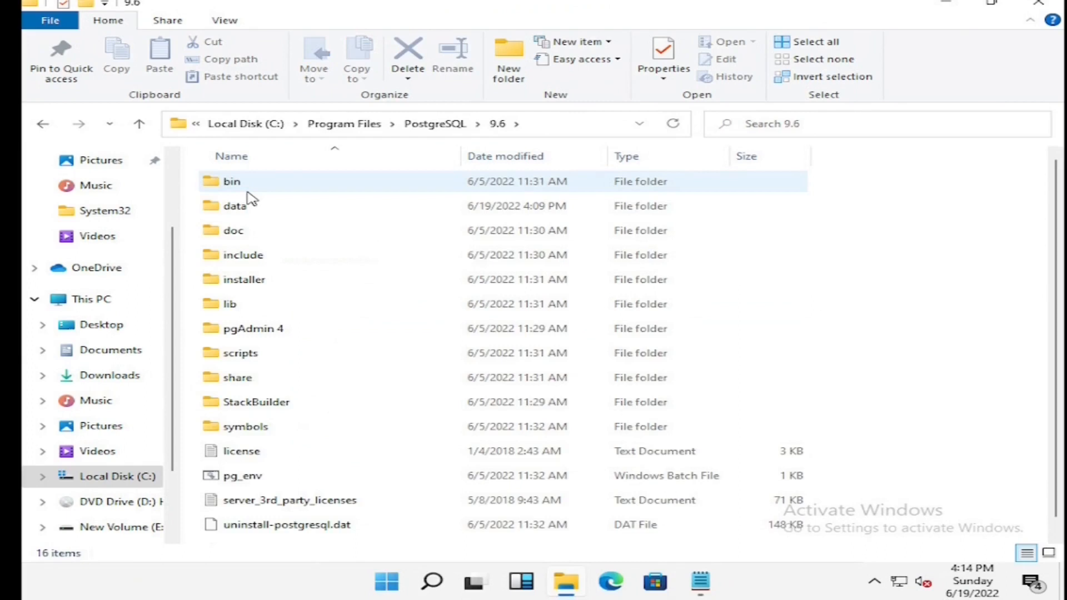
double_click(236, 231)
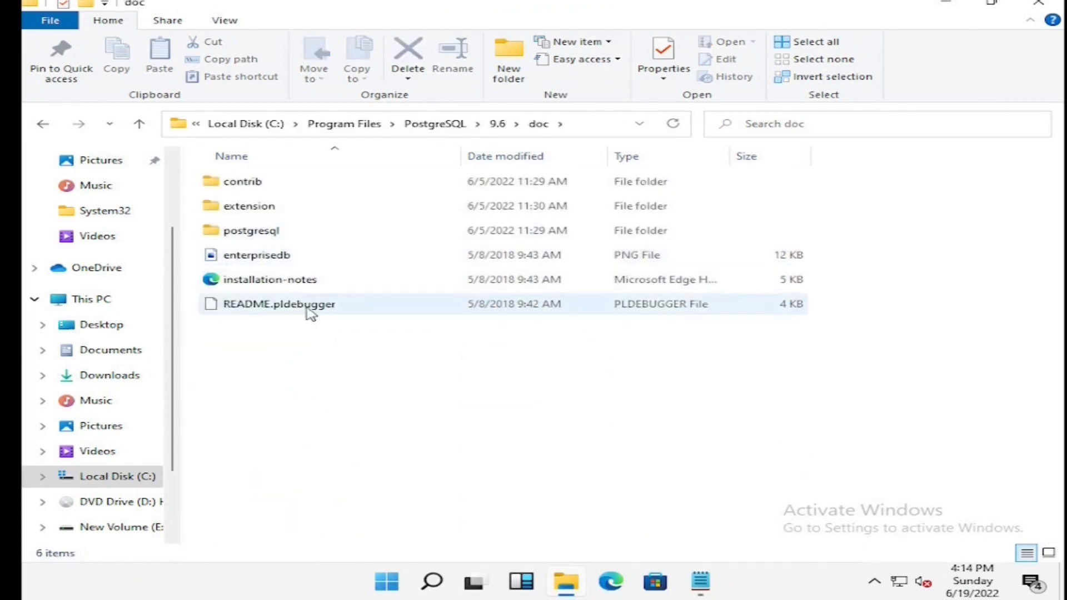
left_click(41, 128)
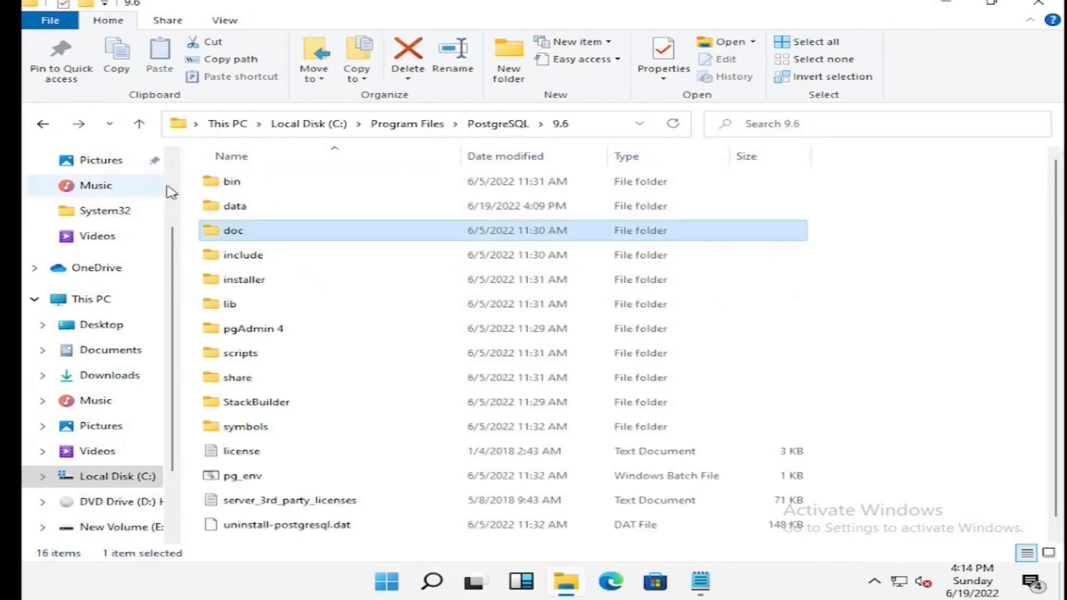
double_click(232, 207)
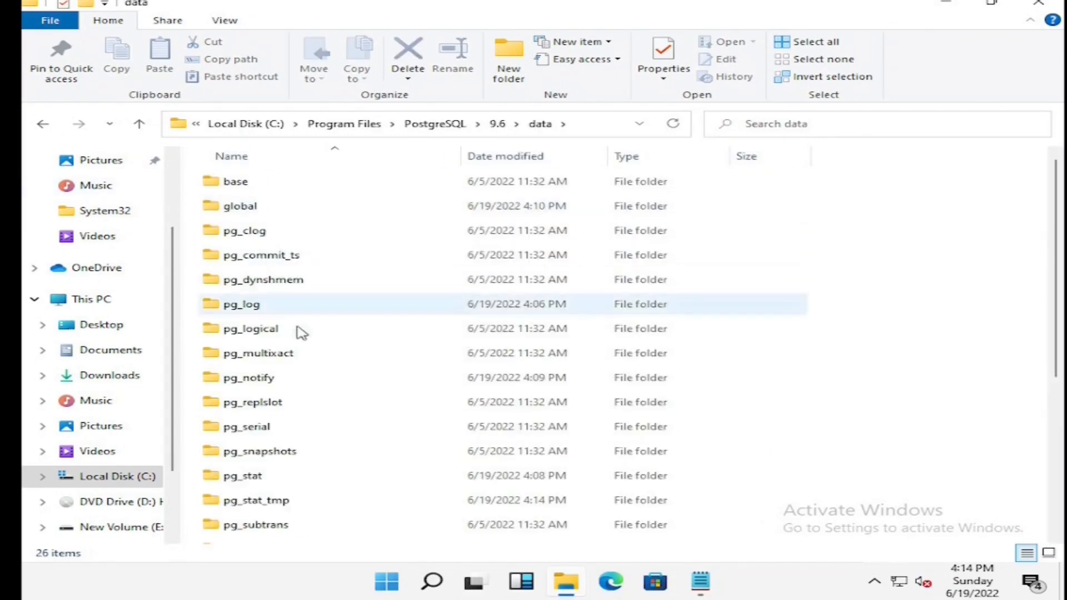
Step: Open the pg_hba configuration file from the PostgreSQL data folder in Notepad
scroll(300, 334, "down", 4)
scroll(304, 340, "up", 1)
scroll(315, 362, "down", 1)
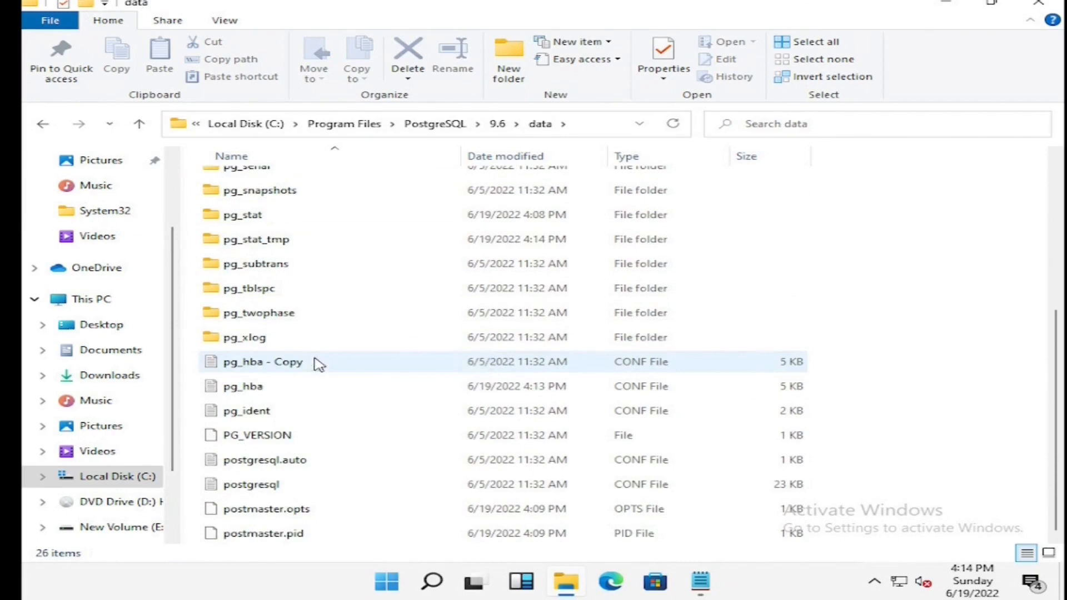
right_click(257, 396)
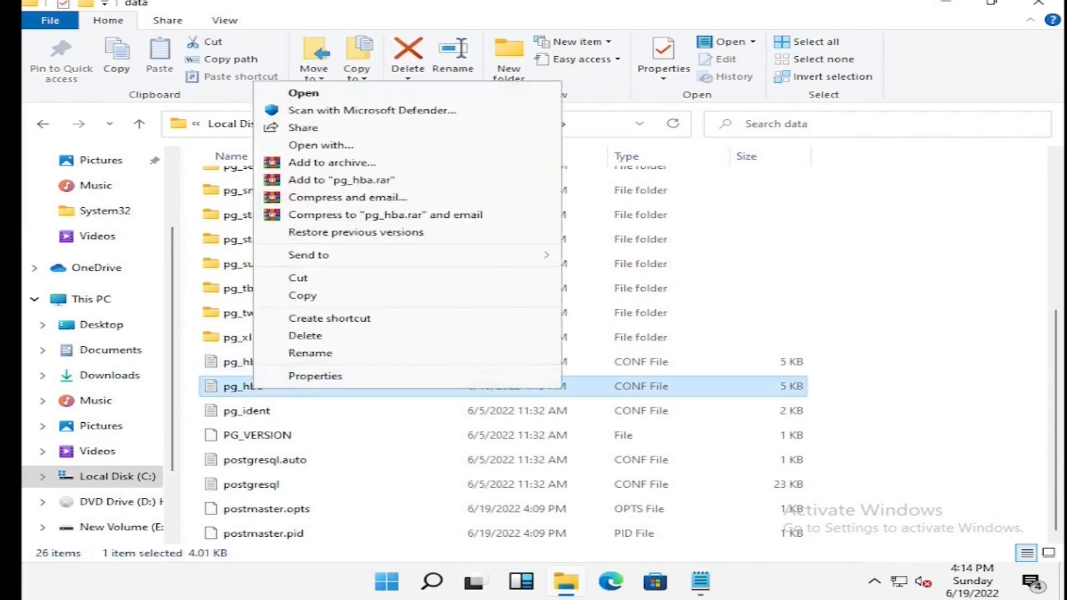
left_click(331, 146)
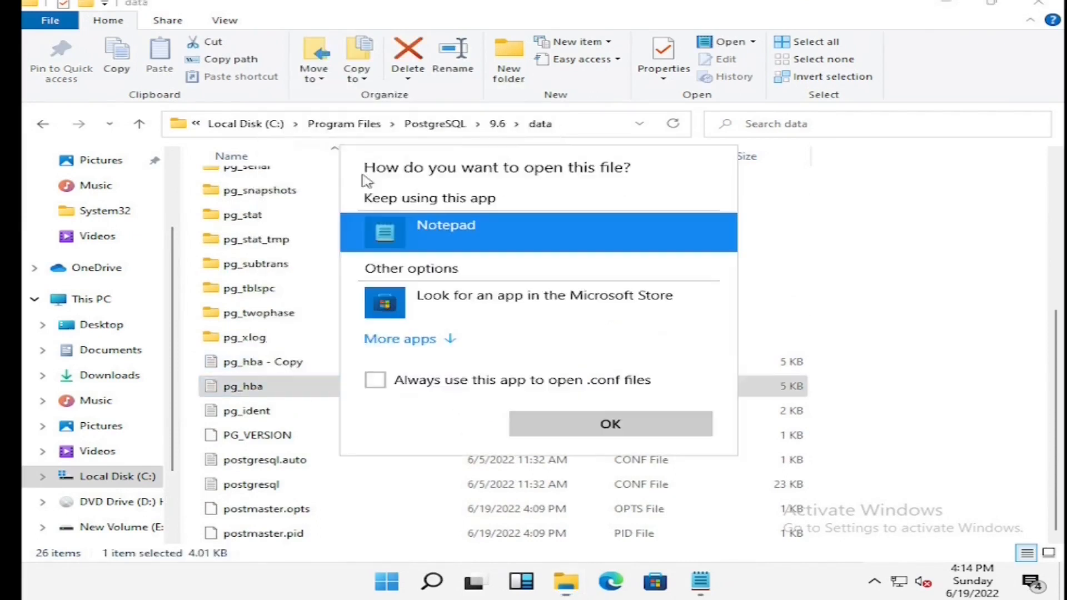
double_click(454, 222)
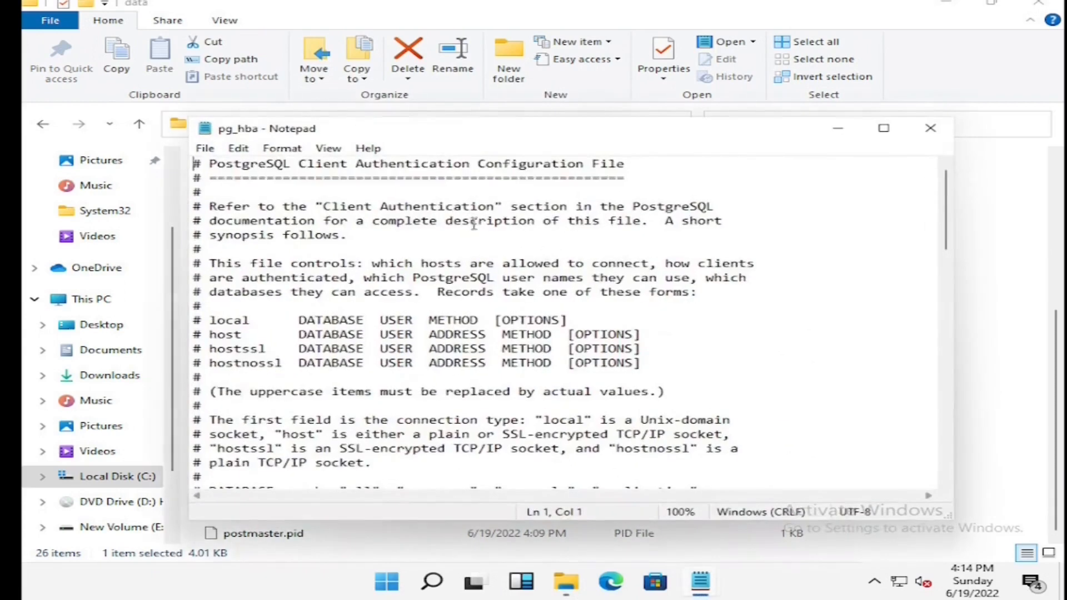
Step: Comment out the IPv4 and IPv6 local connection host lines that use md5 by prefixing each with #
scroll(508, 304, "down", 20)
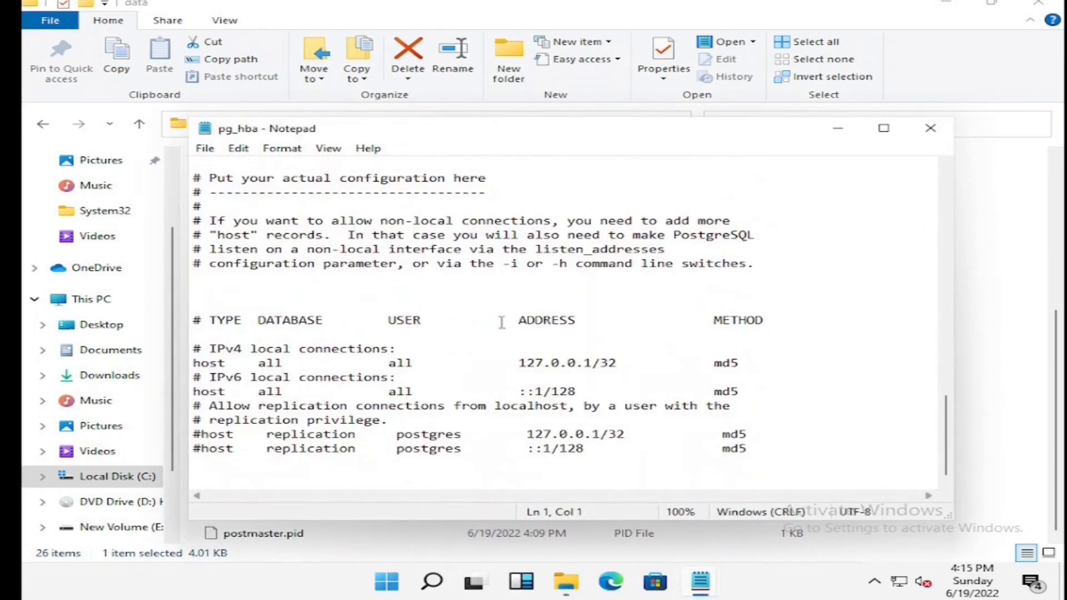
left_click(194, 364)
type("#")
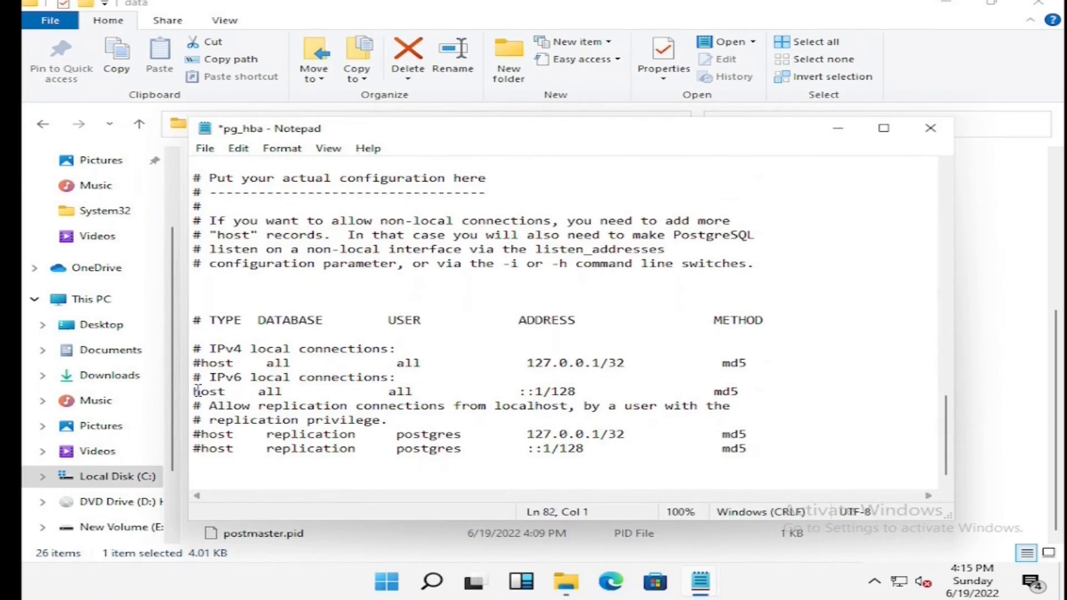
type("#")
Step: Add two host lines for all databases and users after the replication entries, with trust for 127.0.0.1/32 and ::1/32
left_click(209, 462)
left_click(767, 447)
key("Return")
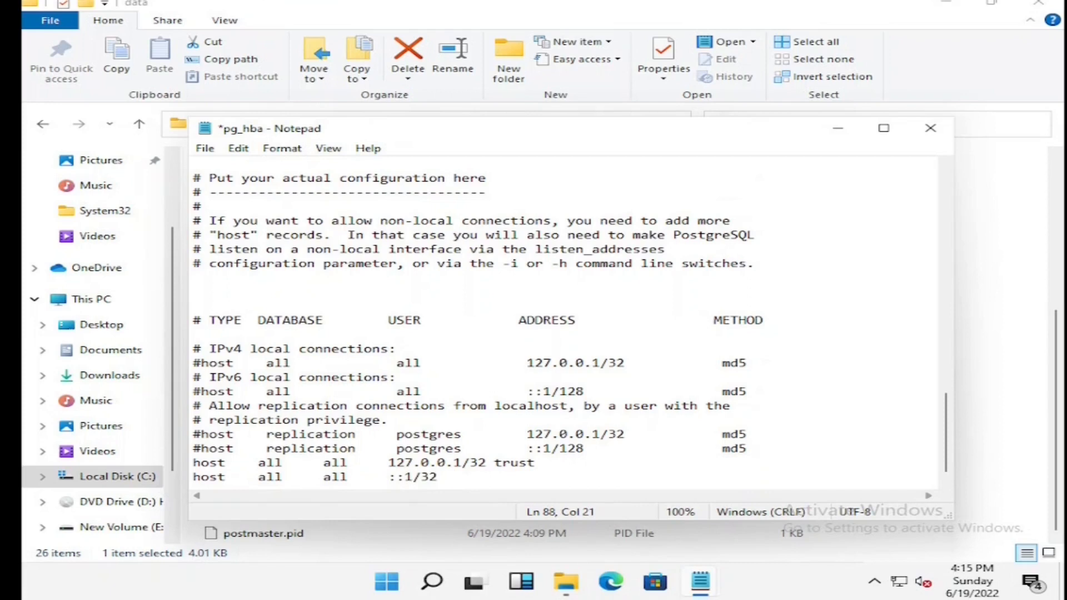
Step: Save the pg_hba file, then close it and the File Explorer window
key("ctrl+s")
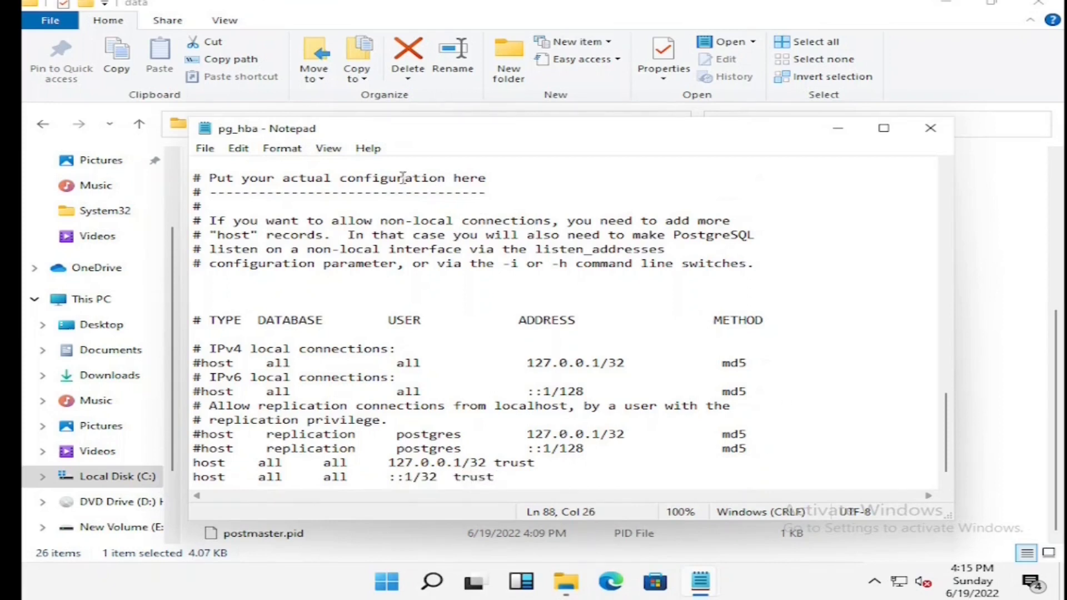
left_click(205, 148)
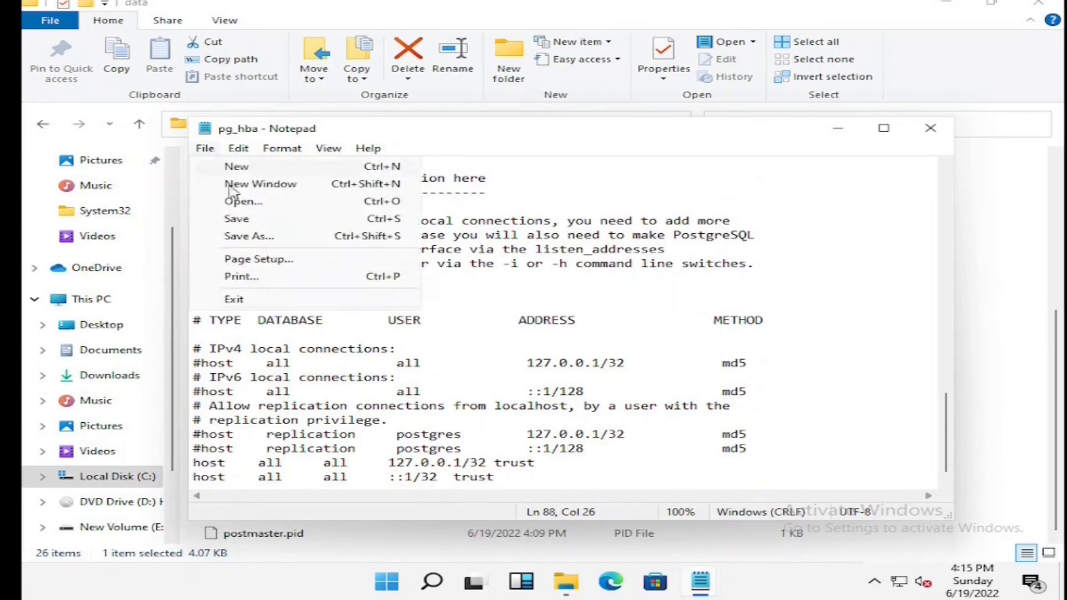
left_click(245, 220)
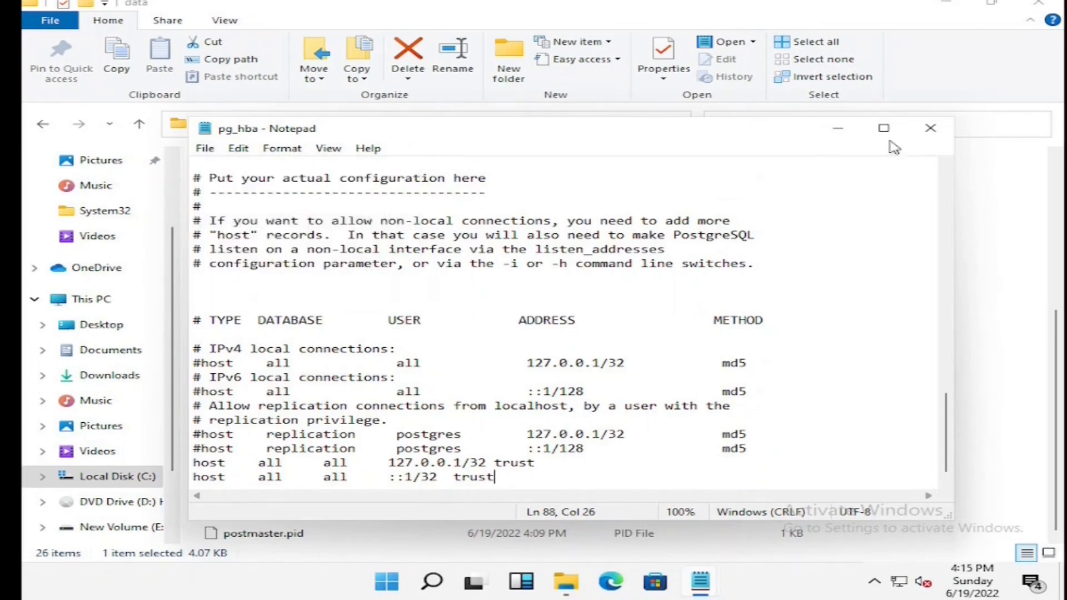
left_click(928, 129)
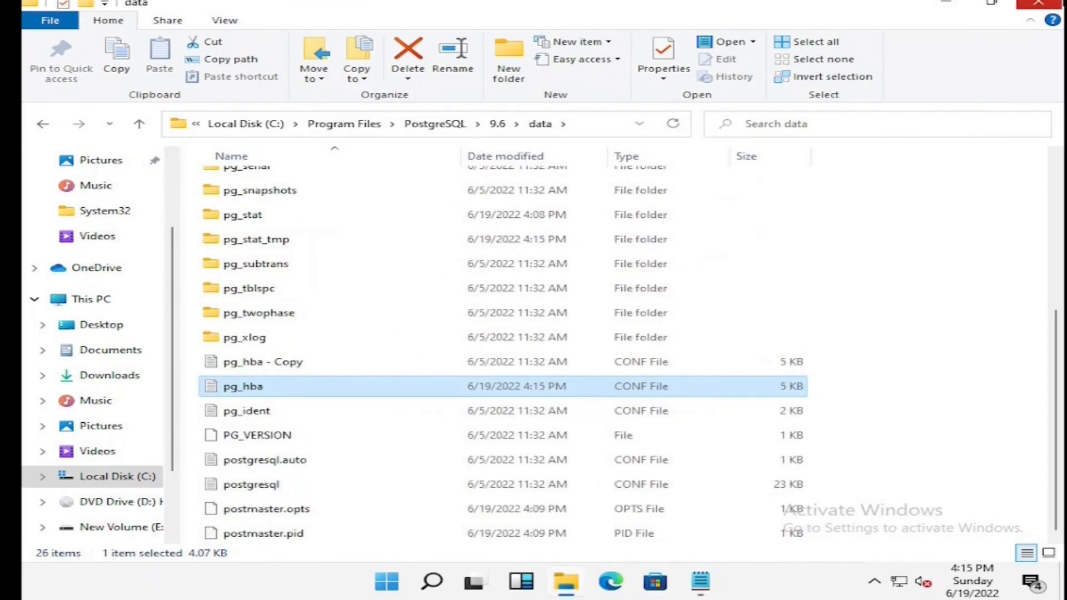
left_click(1038, 5)
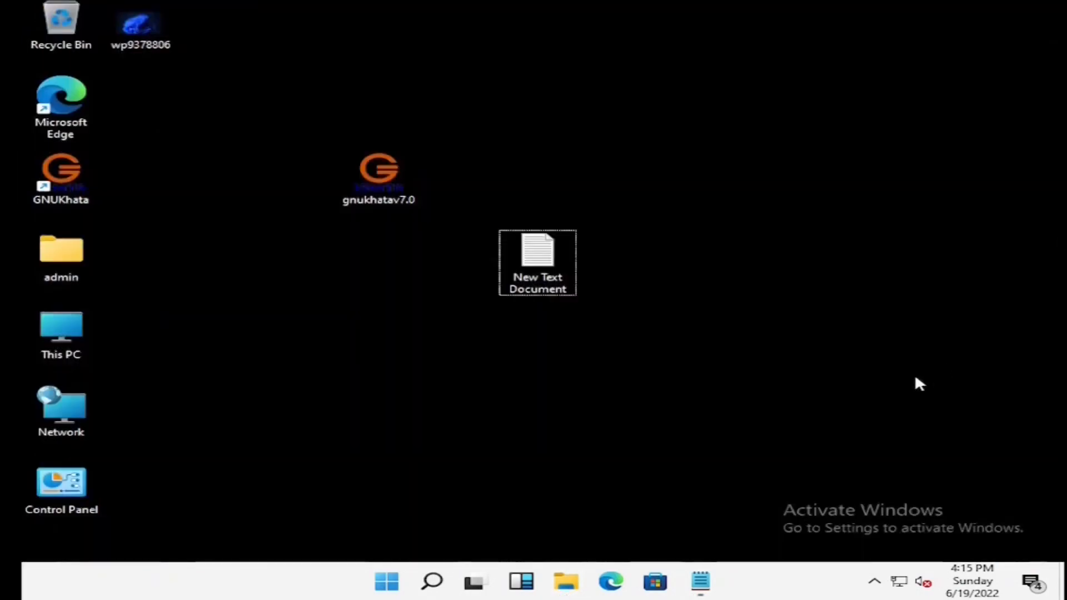
Step: Open the Windows Services console
key("super")
type("services")
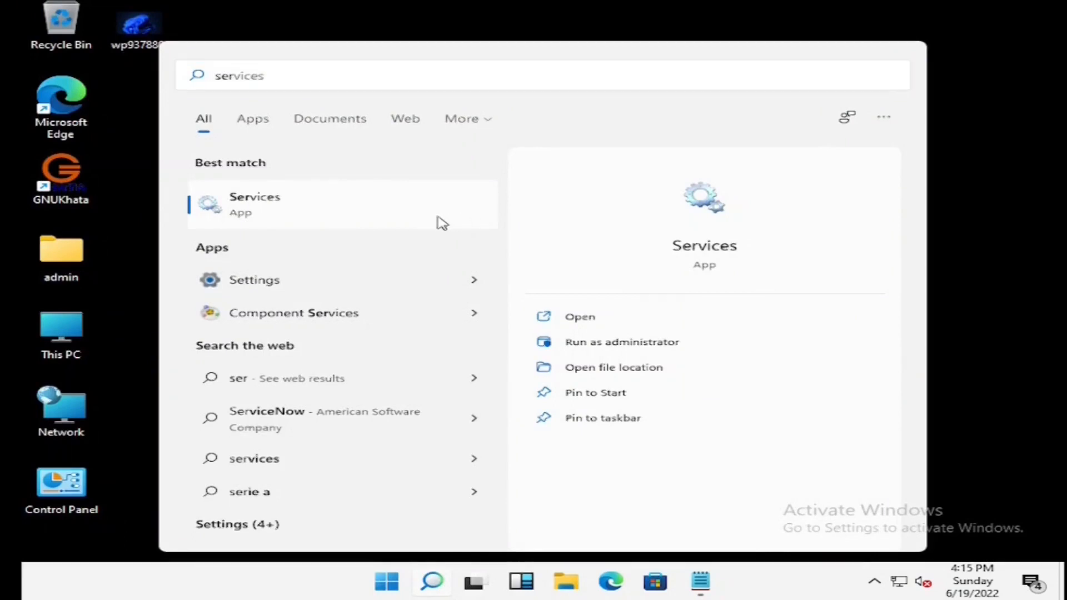
left_click(438, 222)
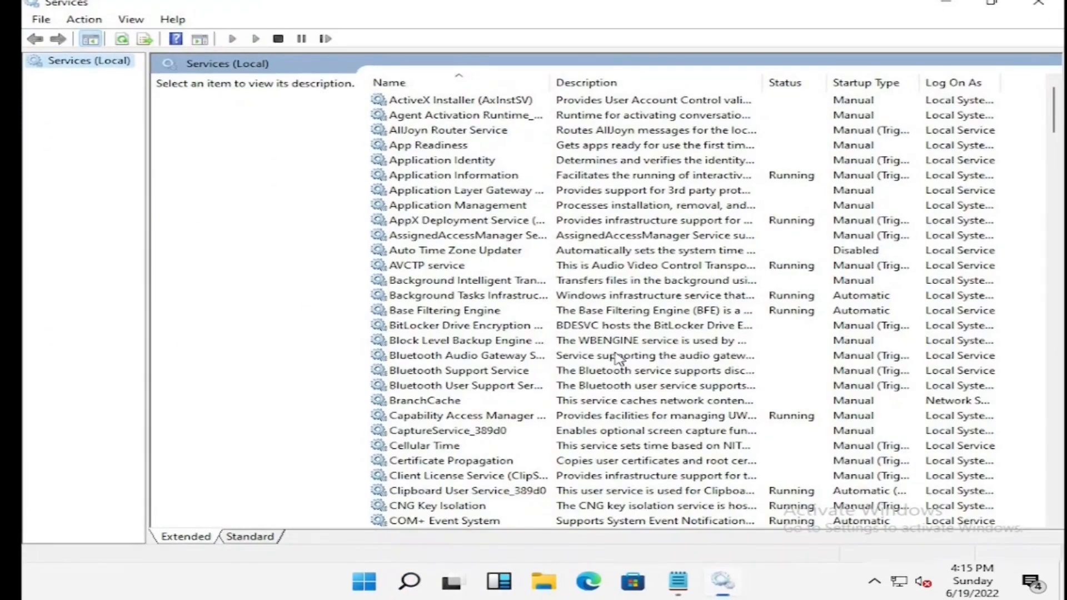
Step: Stop the postgresql-x64-9.6 service
left_click(478, 386)
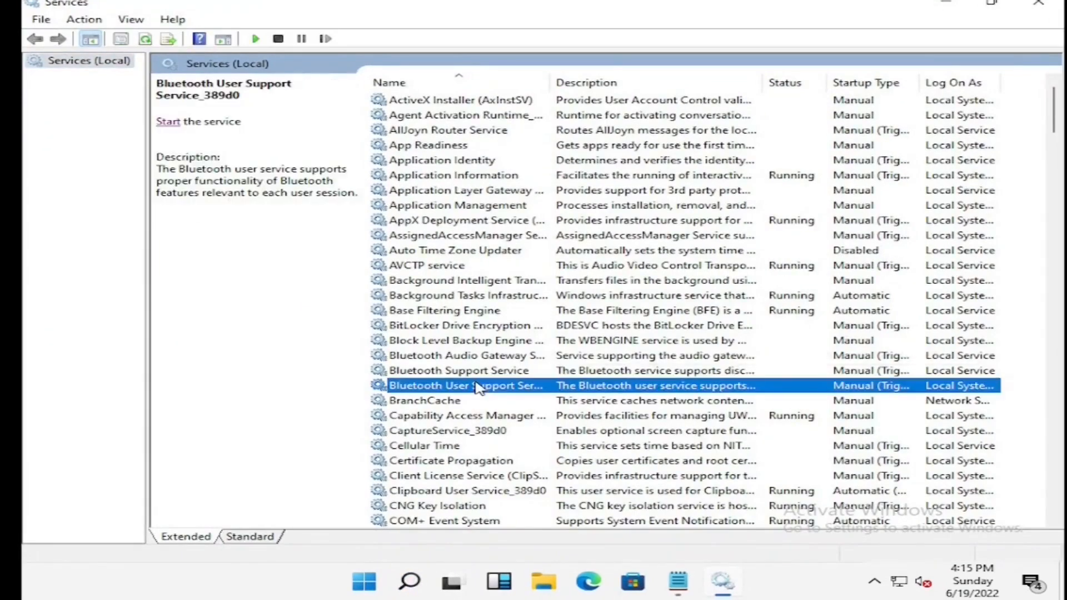
key("p")
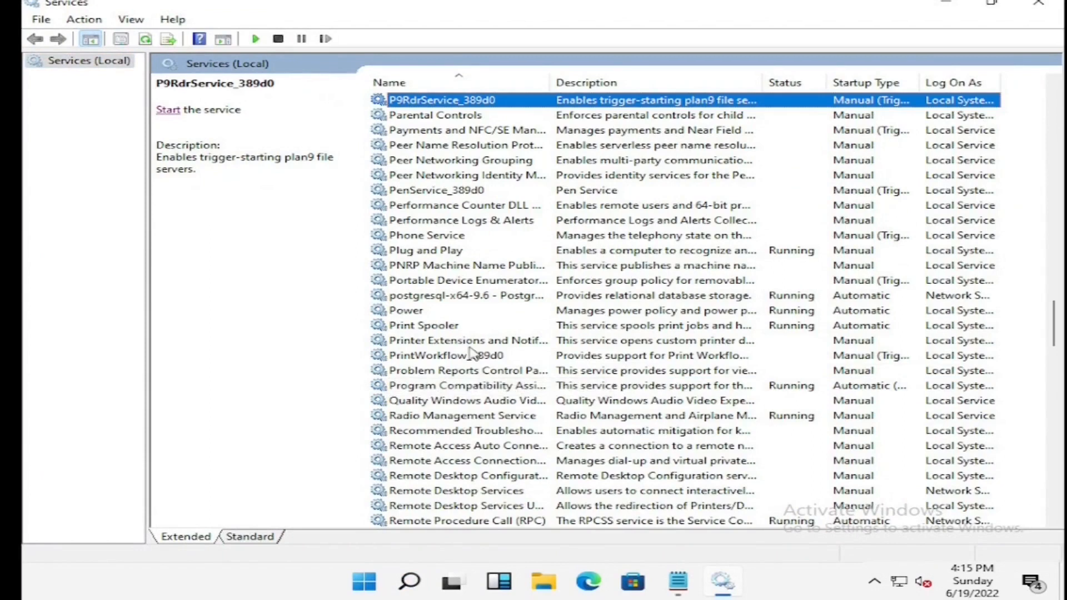
left_click(426, 330)
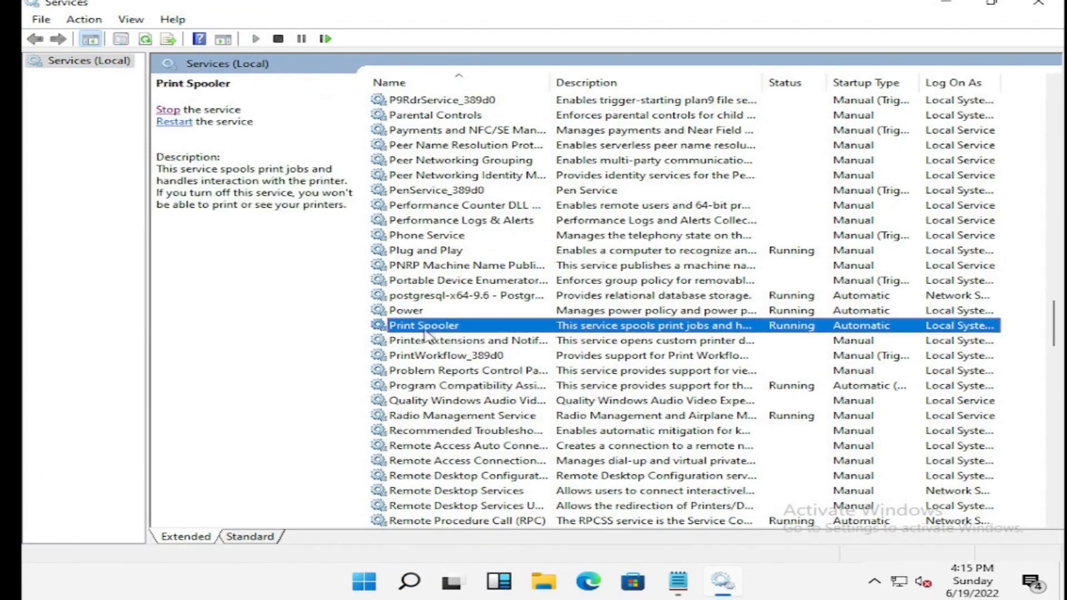
left_click(439, 299)
right_click(438, 299)
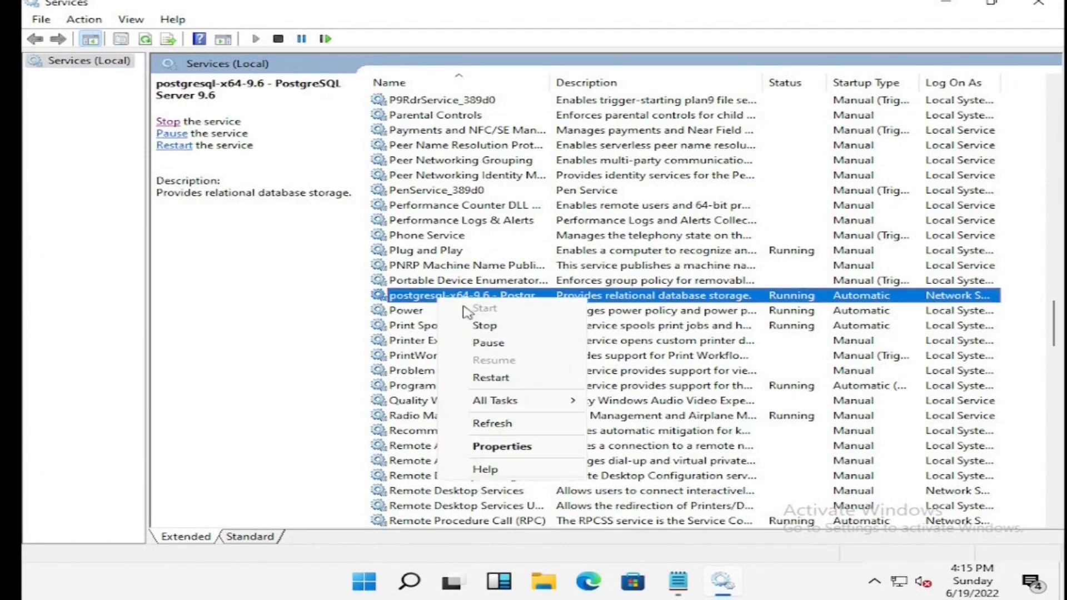
left_click(484, 326)
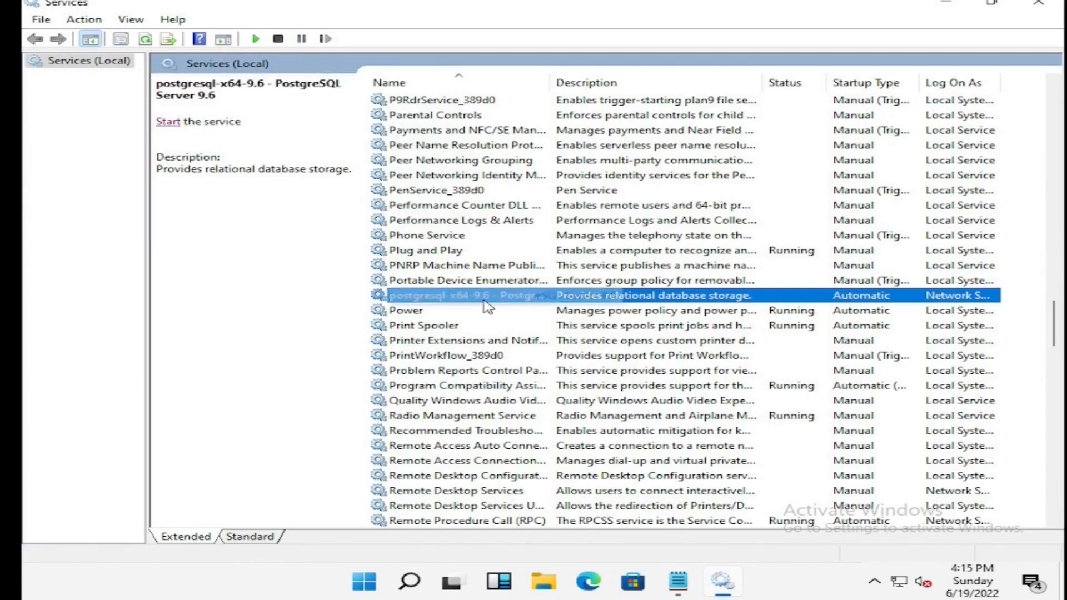
Step: Start the postgresql-x64-9.6 service again and close the Services console
right_click(485, 301)
left_click(528, 312)
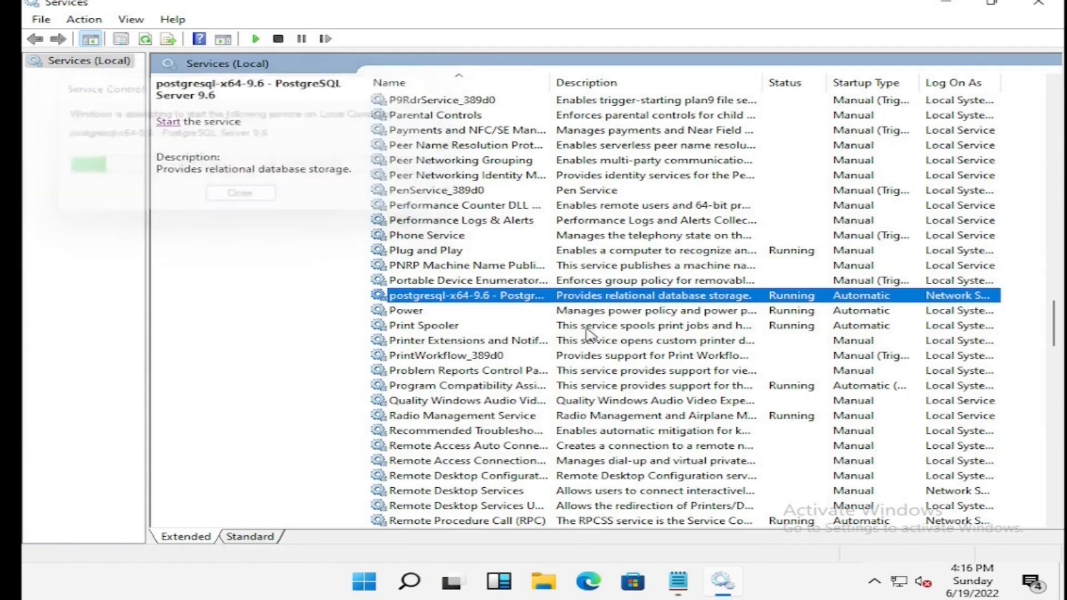
left_click(1039, 3)
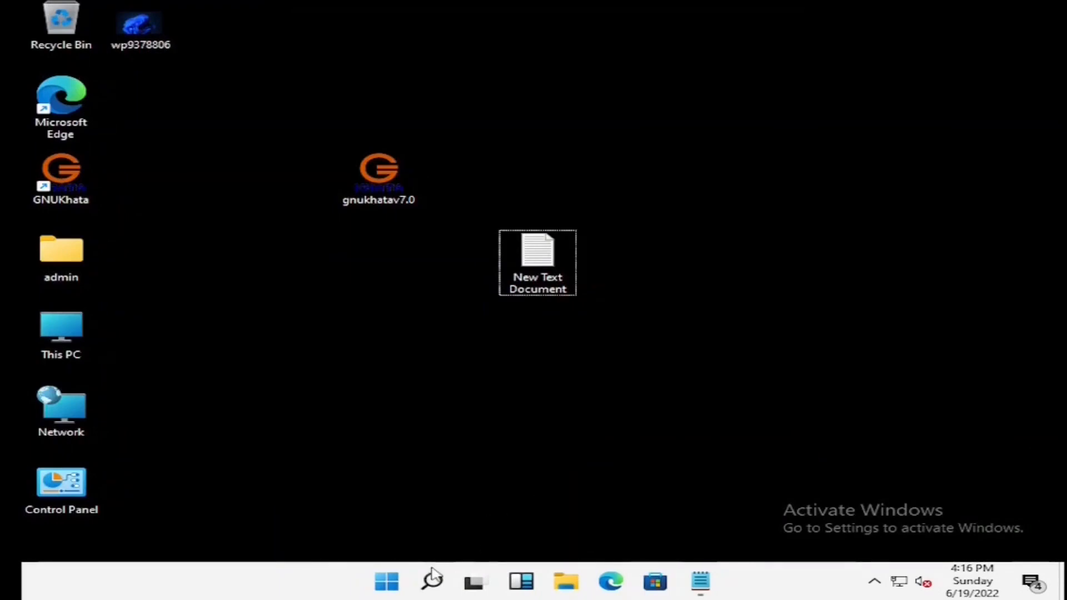
Step: Open SQL Shell (psql) again
left_click(399, 578)
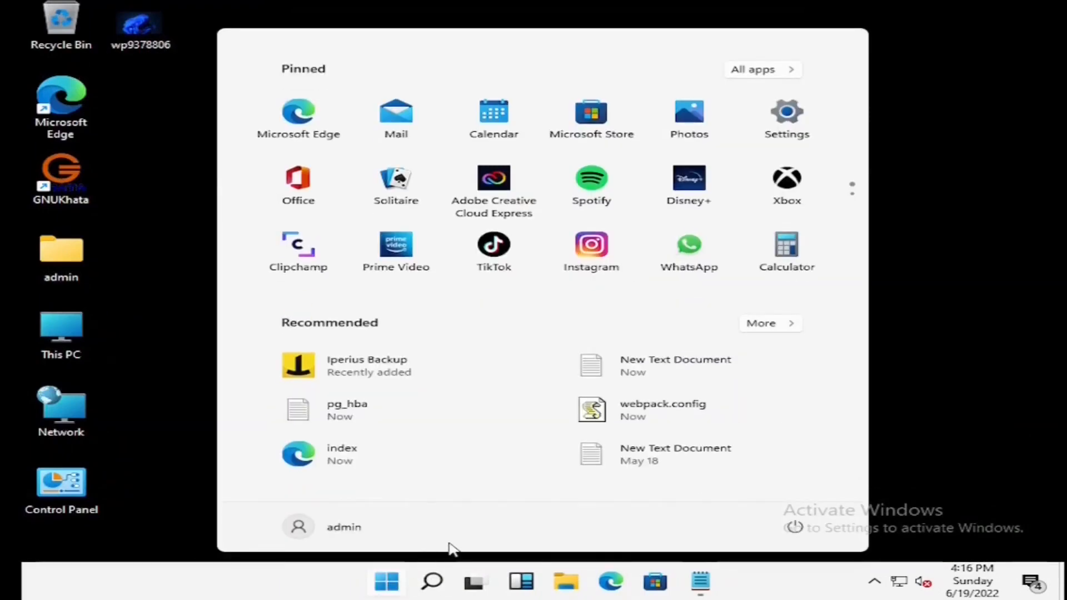
type("p")
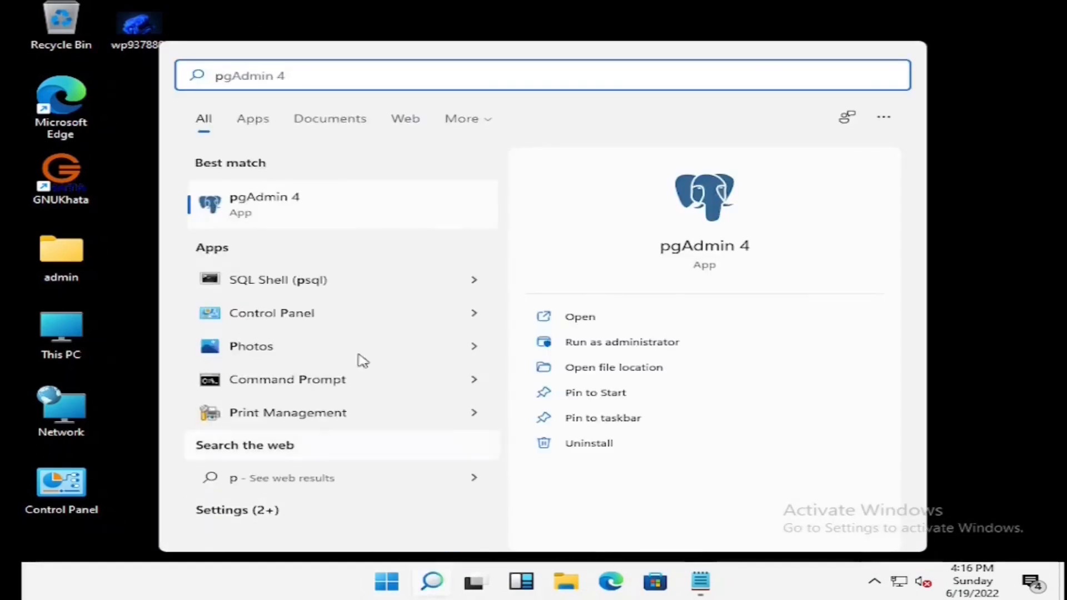
left_click(327, 290)
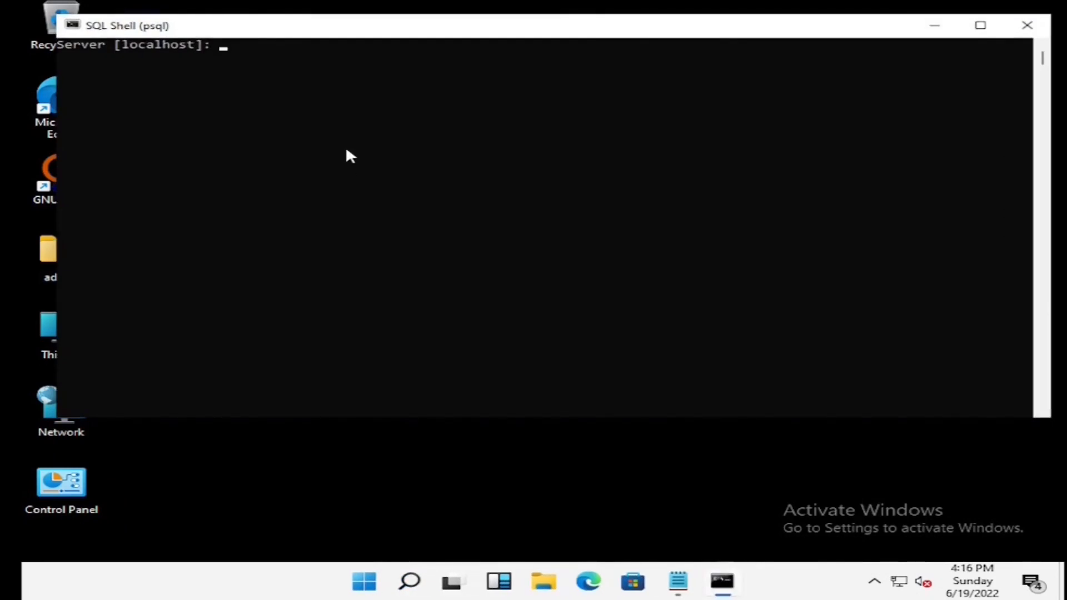
Step: Log in to psql with the default localhost server, postgres database, port 5432 and postgres username
key("Return")
key("Return")
key("Return")
key("Return")
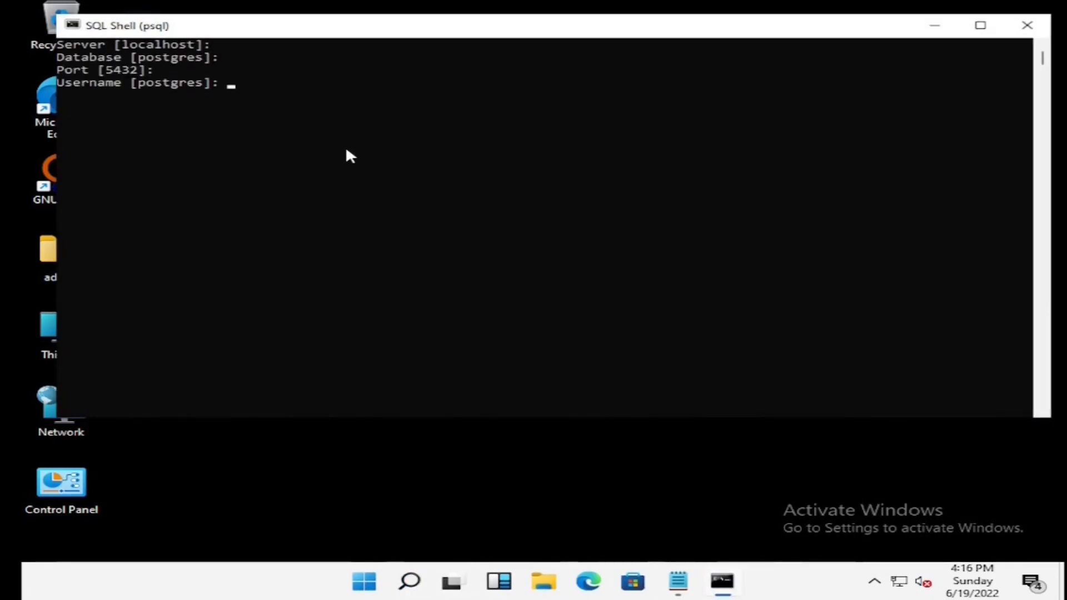
key("Return")
key("Return")
key("Return")
key("Return")
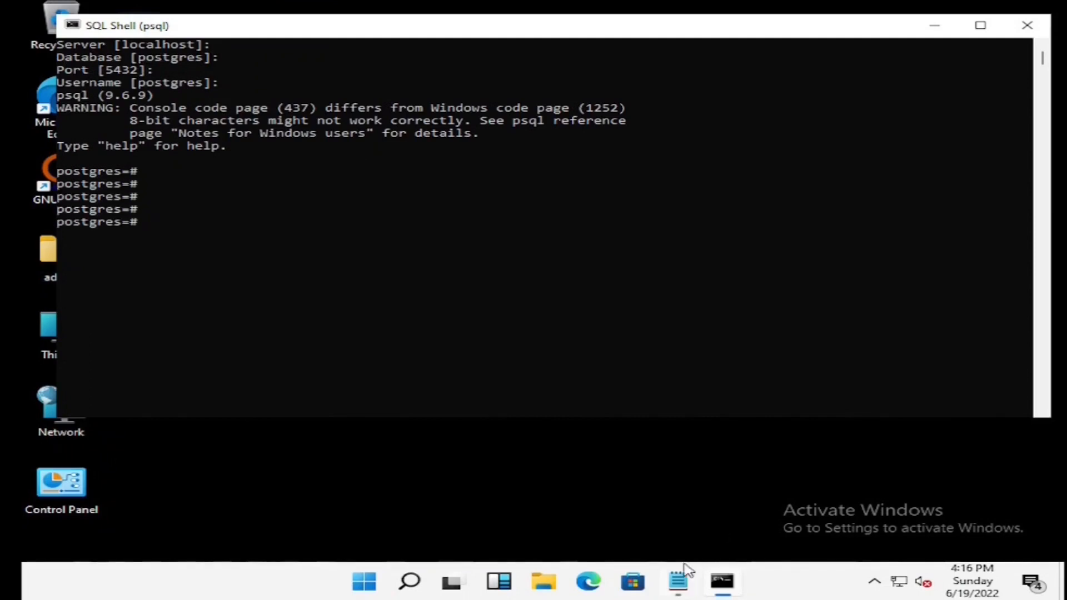
Step: Copy the prepared alter user statement for postgres from the New Text Document note
left_click(678, 580)
left_click(751, 477)
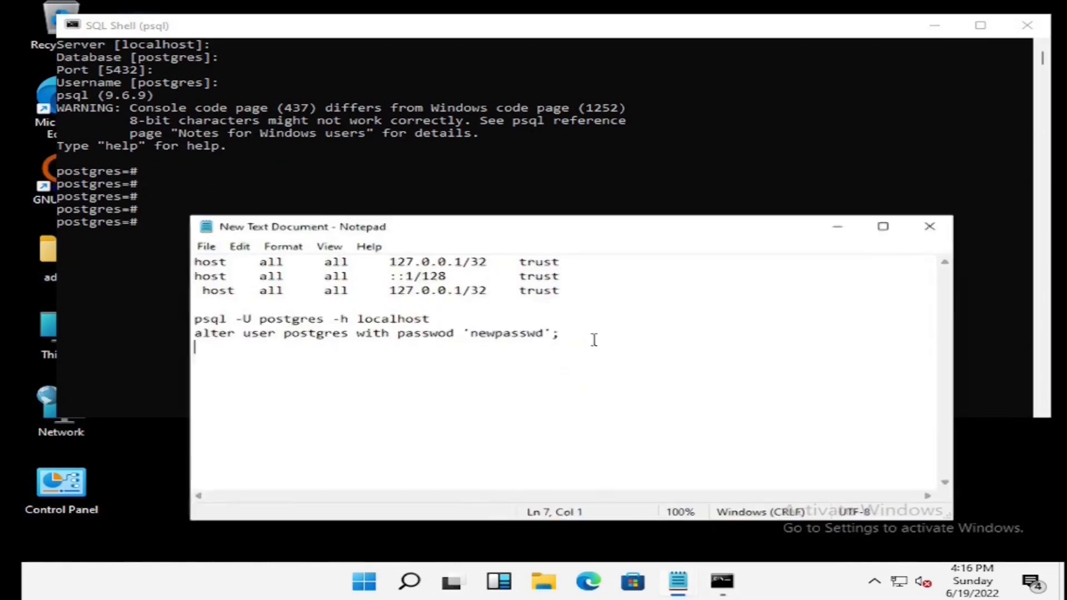
left_click_drag(194, 333, 562, 331)
key("super+c")
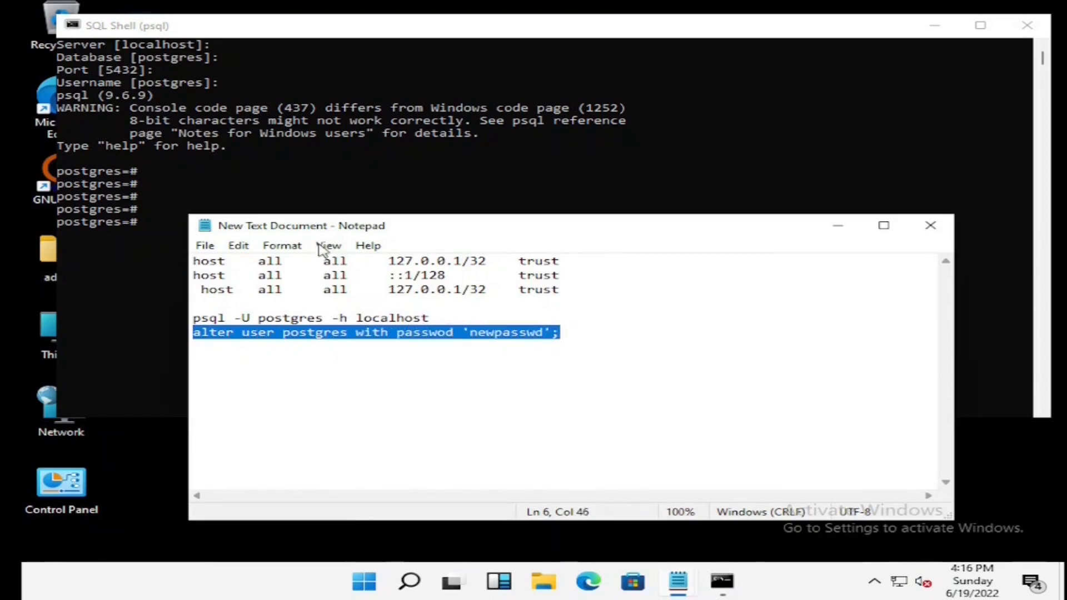
Step: Try to set a new password for the postgres user by running the copied alter user statement in psql
left_click(180, 215)
right_click(178, 219)
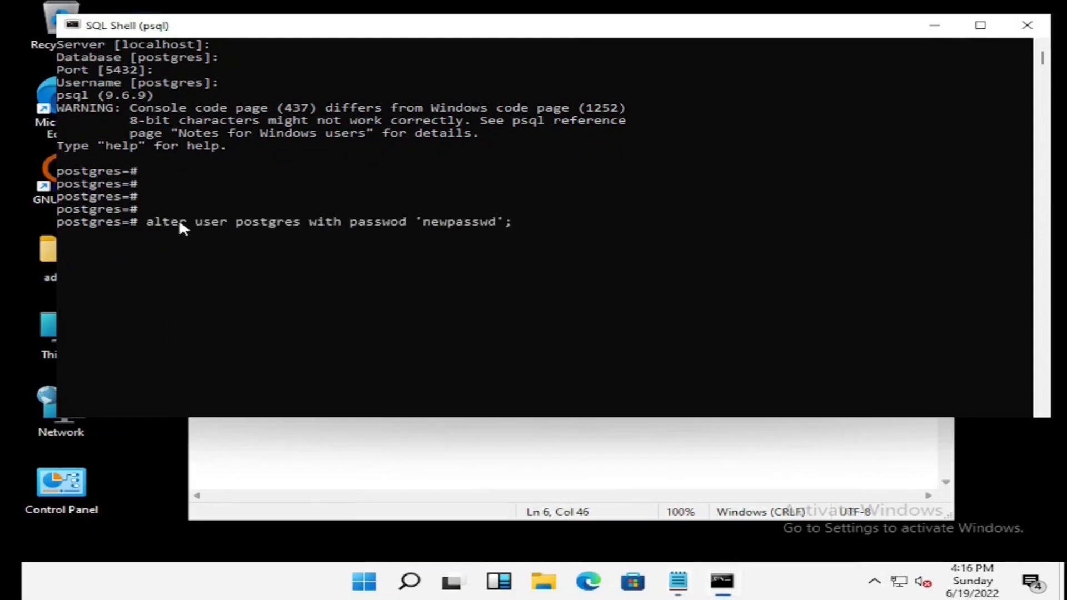
key("Return")
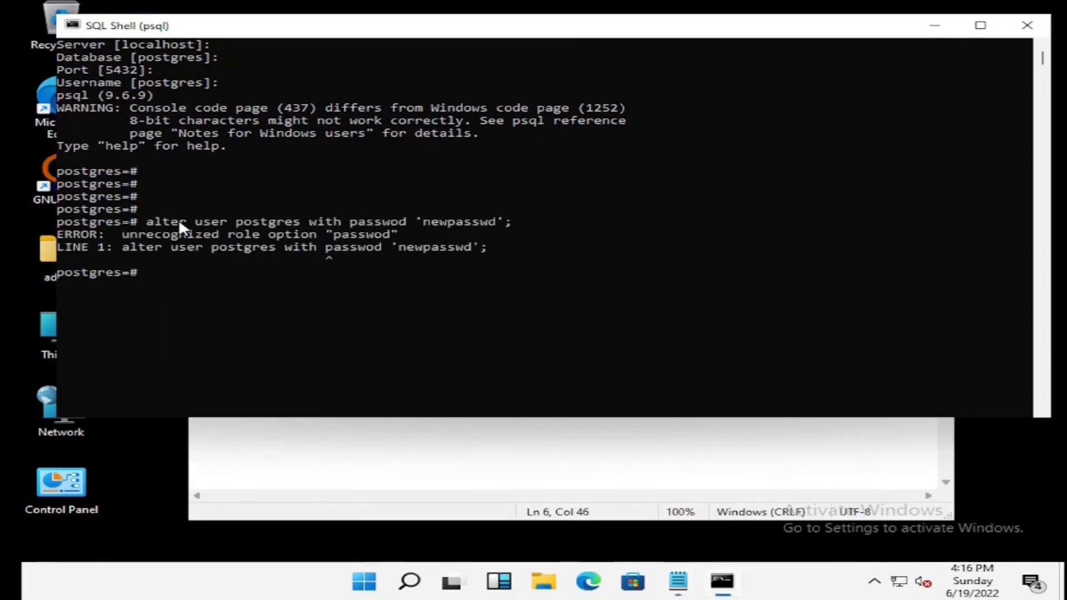
key("Return")
key("Return")
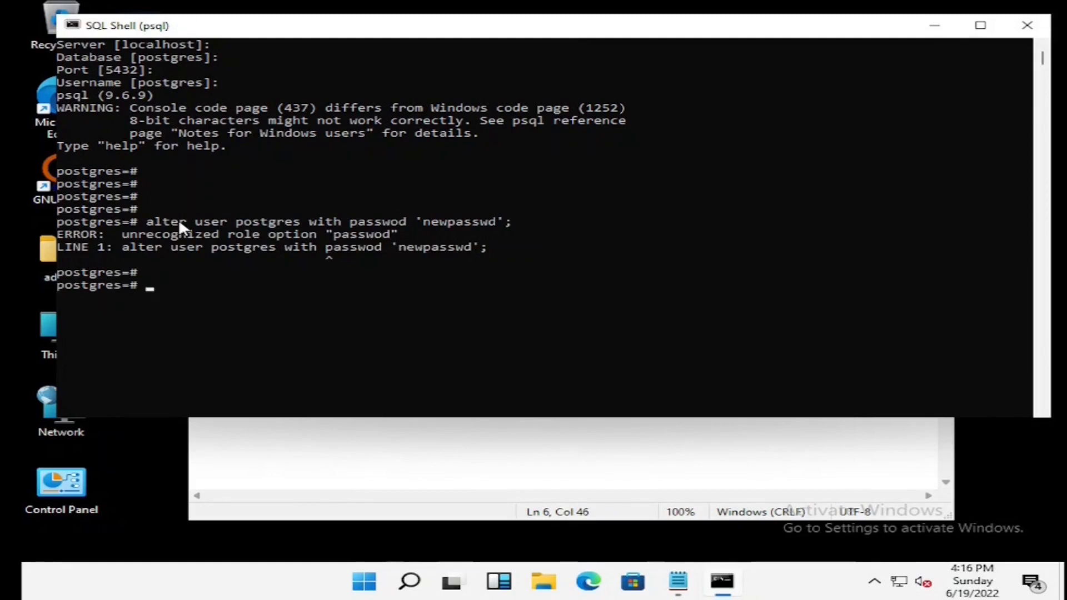
key("Return")
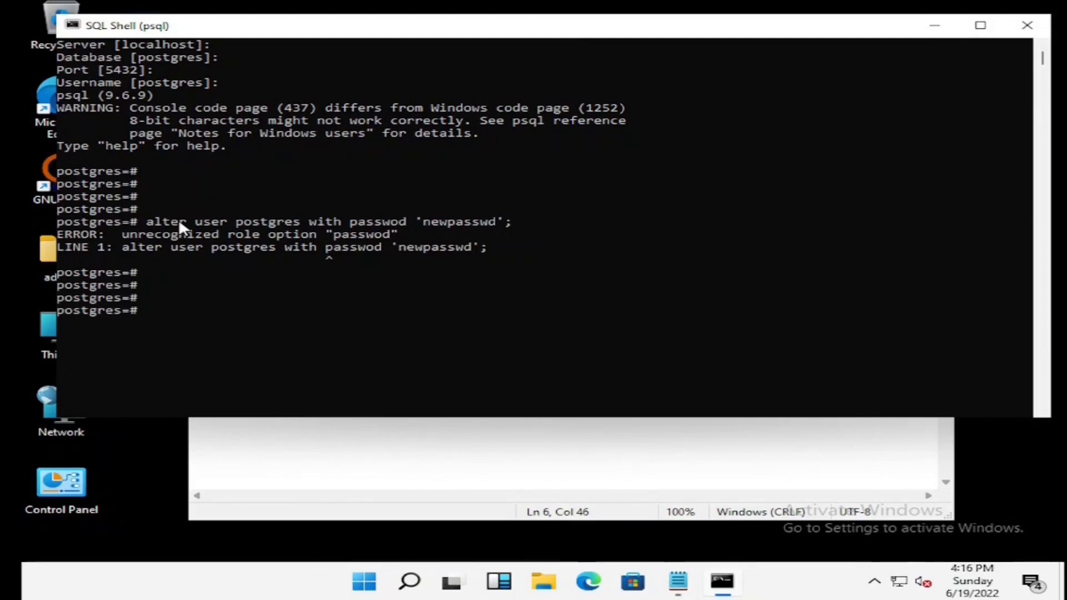
Step: Open pgAdmin 4
left_click(368, 587)
type("pg")
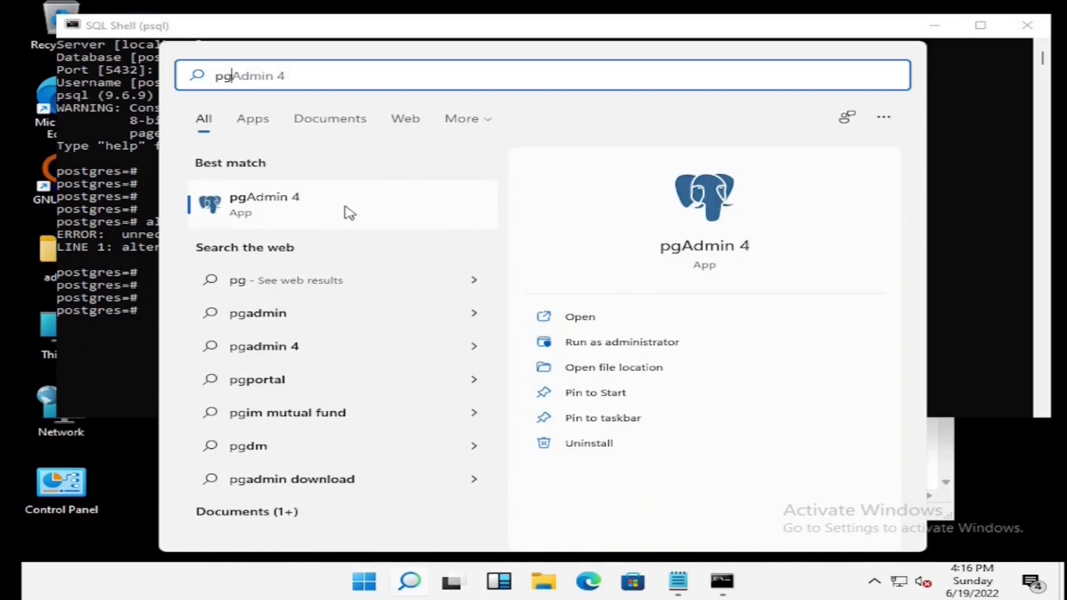
left_click(346, 210)
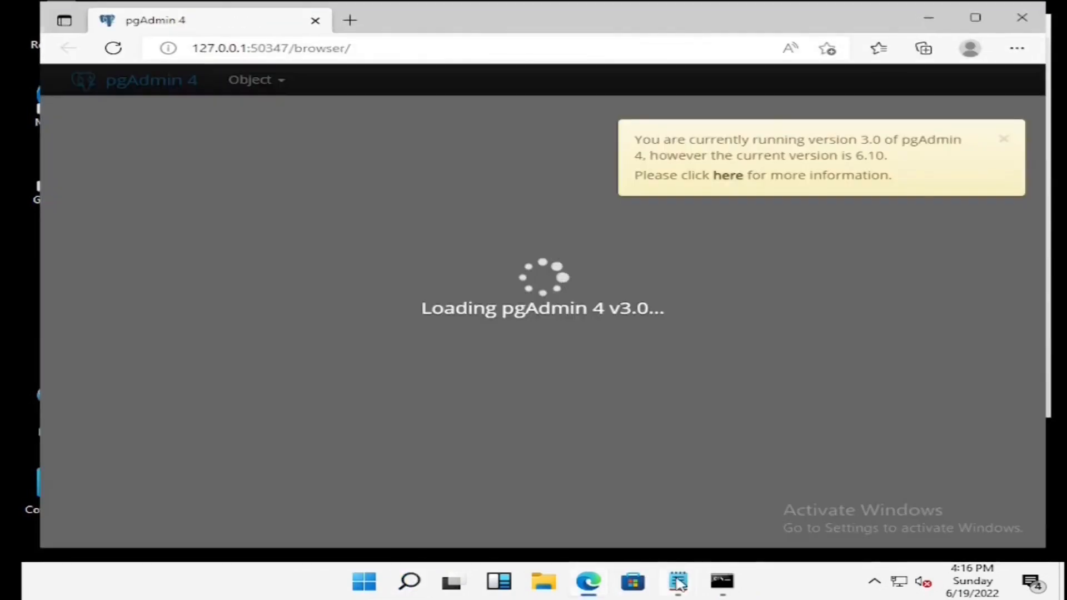
mouse_move(678, 581)
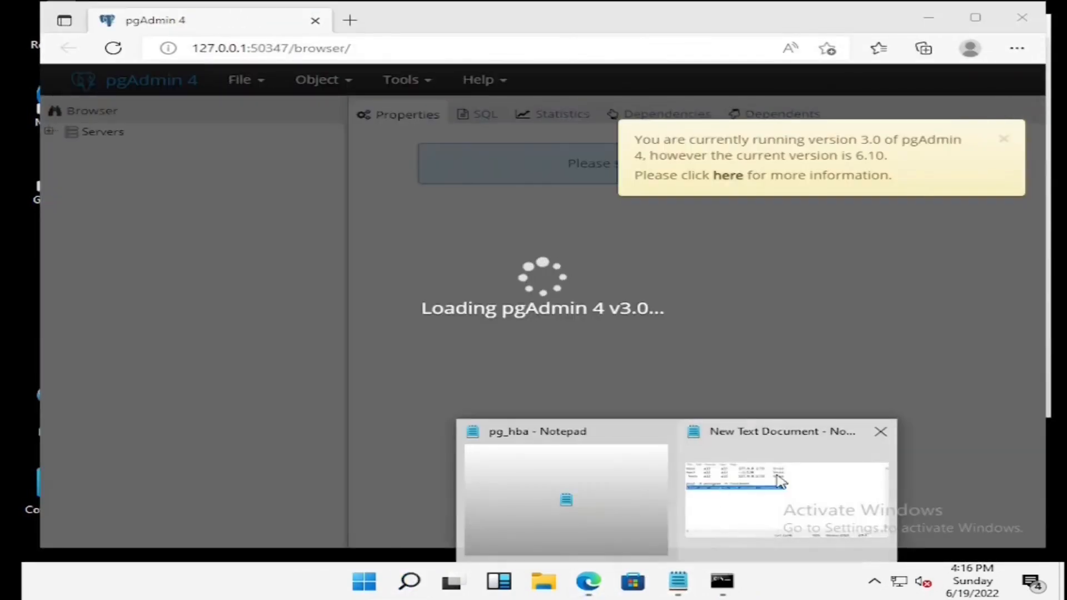
Step: Copy the new postgres password from the New Text Document note and return to pgAdmin 4
left_click(781, 481)
mouse_move(477, 333)
left_mouse_down()
mouse_move(529, 333)
mouse_move(473, 327)
left_mouse_up()
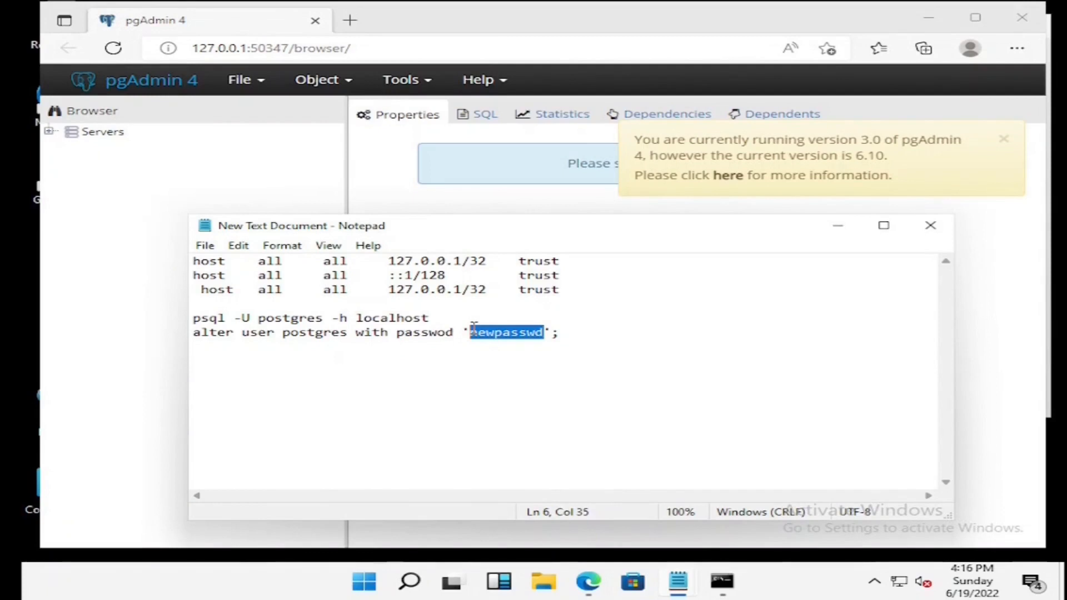
left_click(70, 137)
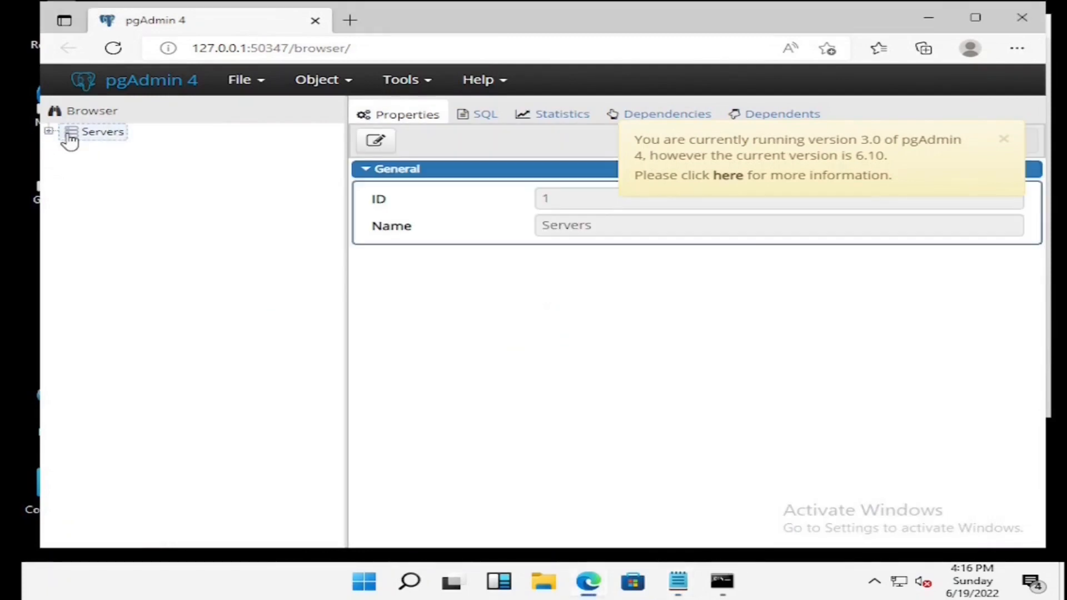
Step: Expand the Servers group, select the PostgreSQL 9.6 server and dismiss the pgAdmin version notice
left_click(49, 131)
left_click(49, 132)
left_click(49, 132)
left_click(134, 156)
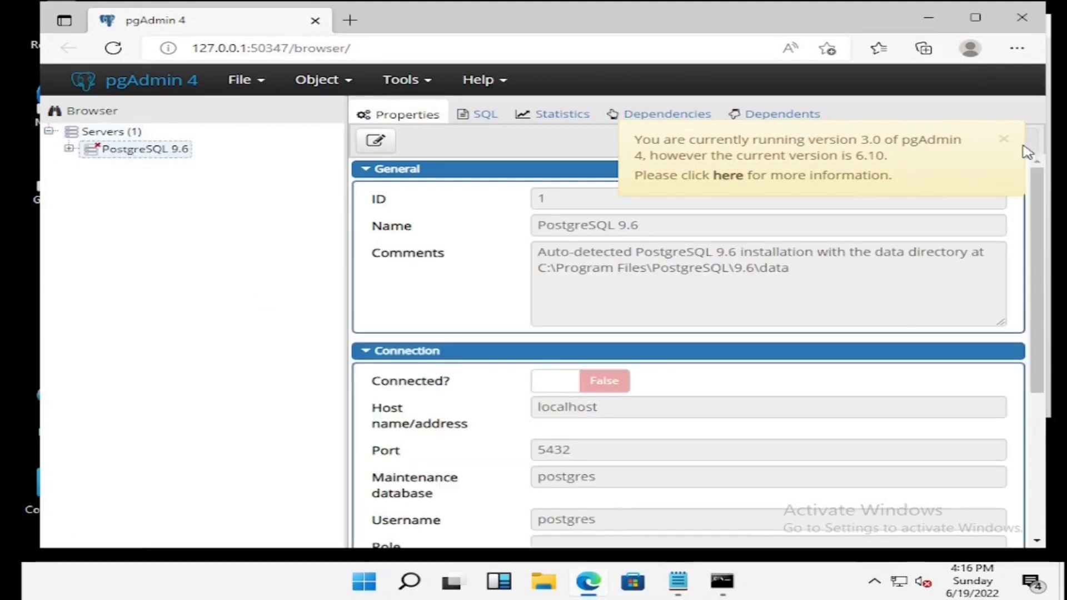
left_click(1004, 139)
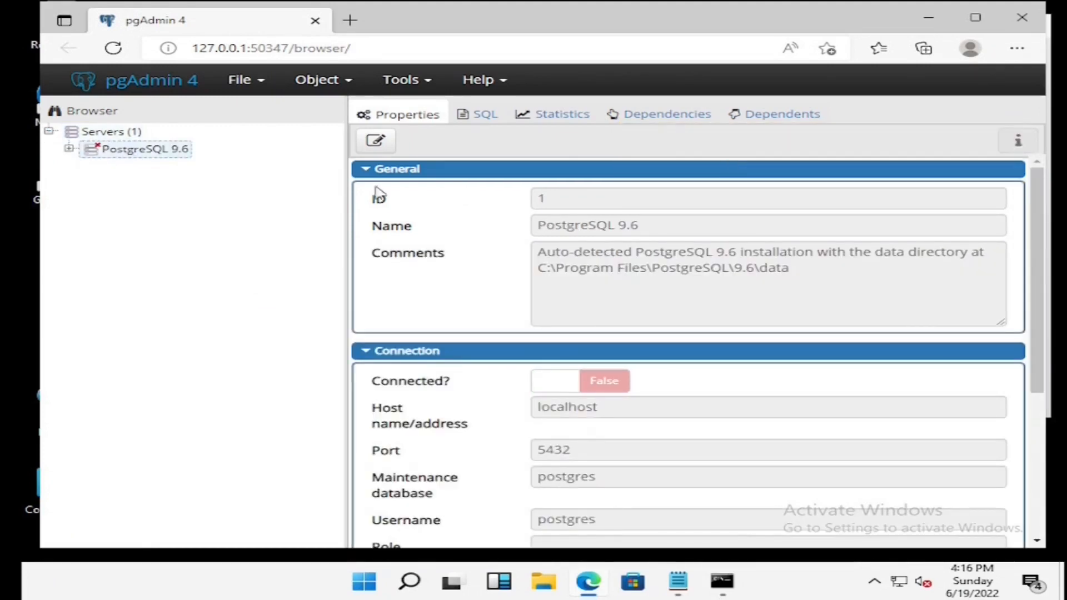
Step: Connect to the PostgreSQL 9.6 server by pasting the postgres user's password and revealing it before confirming
double_click(95, 156)
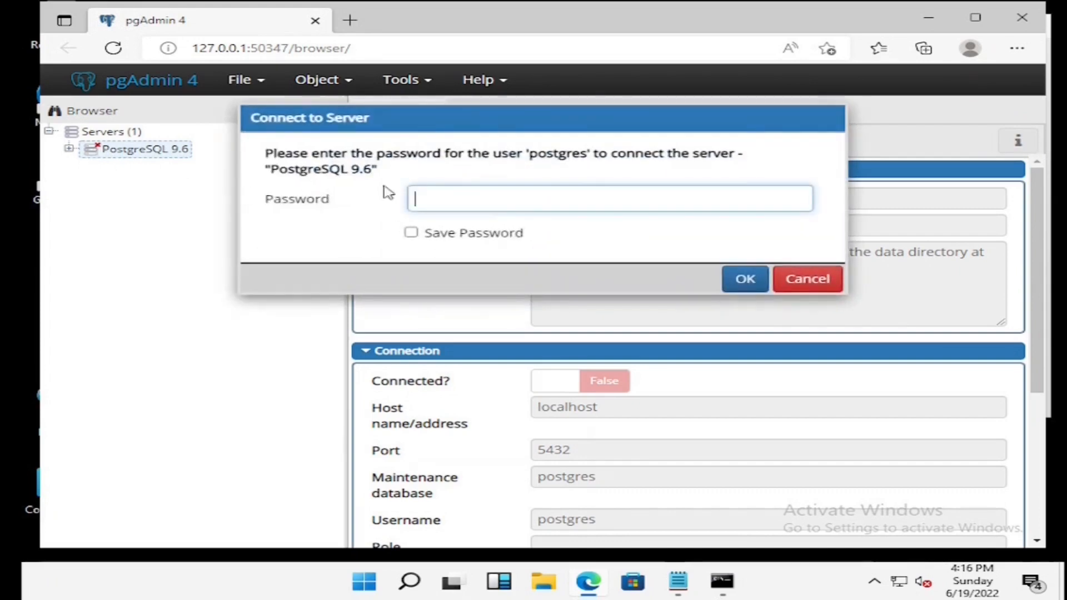
key("ctrl+v")
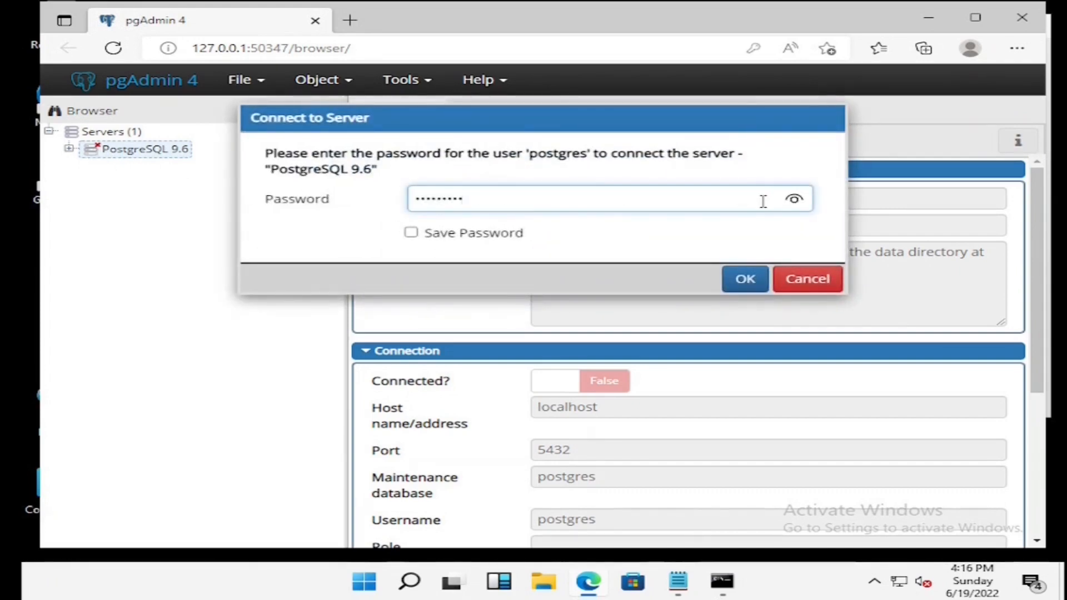
left_click(794, 199)
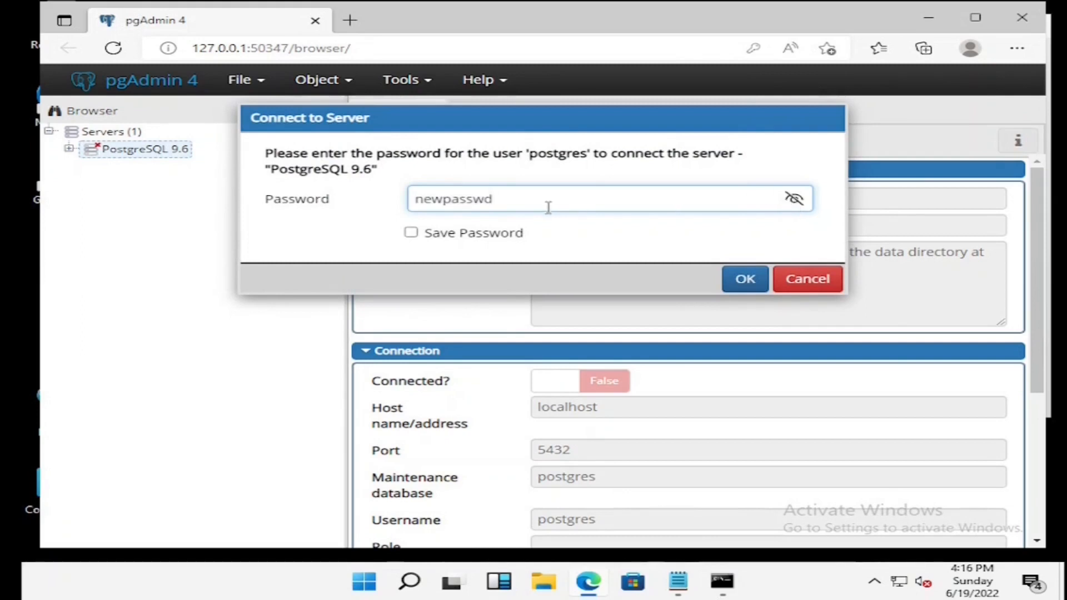
left_click(746, 280)
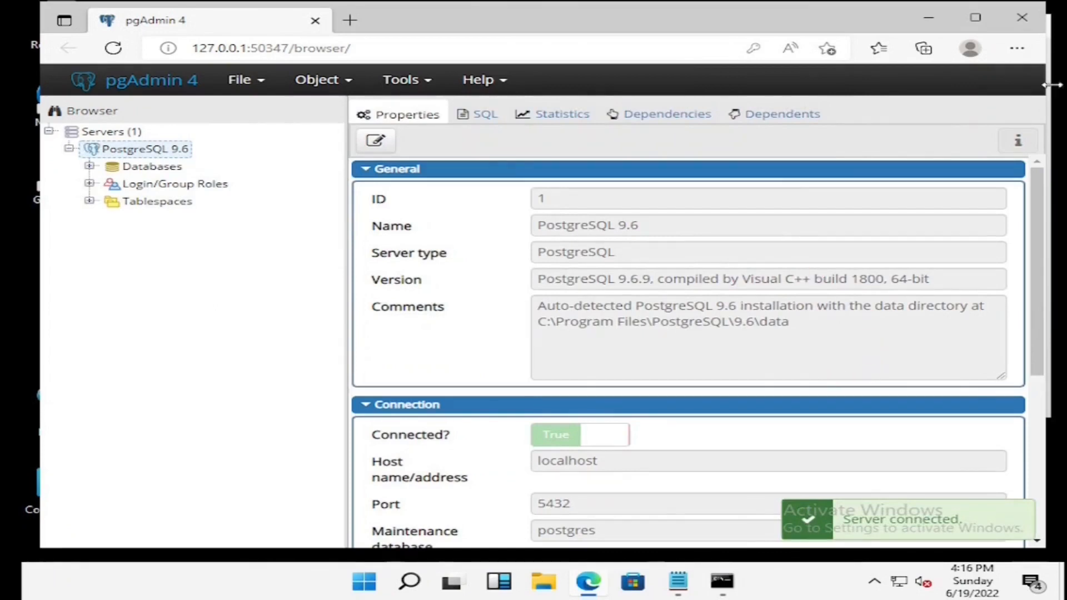
Step: Close the pgAdmin 4 browser window and confirm leaving the site
left_click(1022, 17)
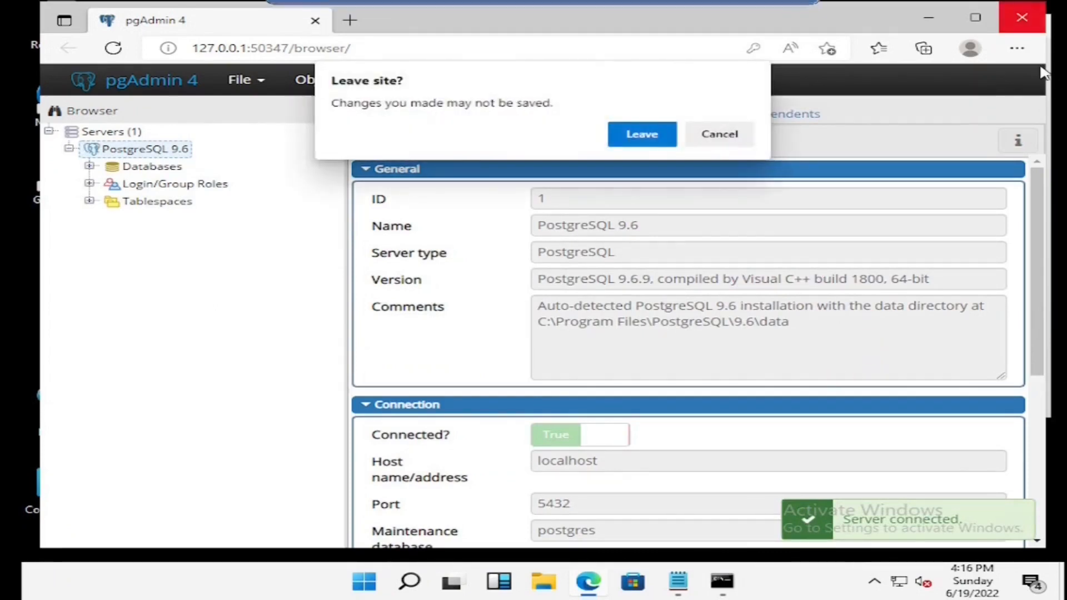
left_click(718, 134)
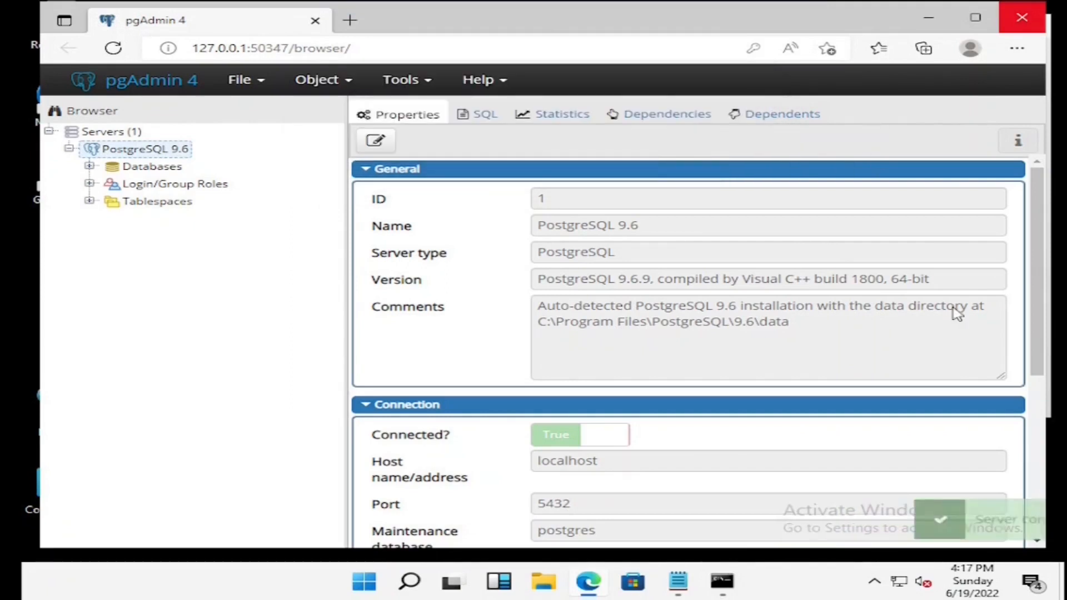
left_click(1043, 28)
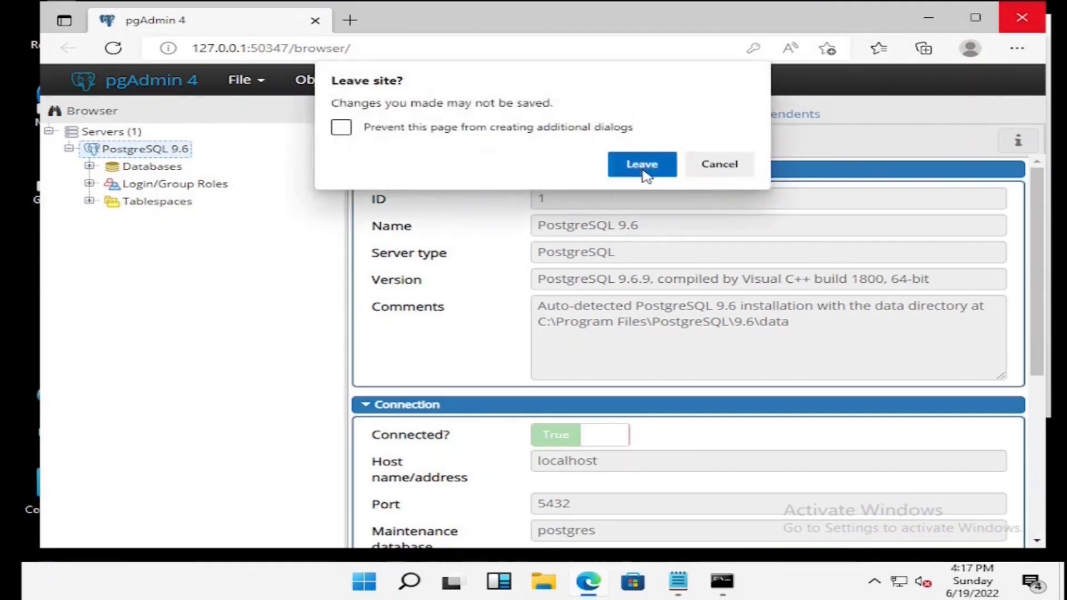
left_click(643, 166)
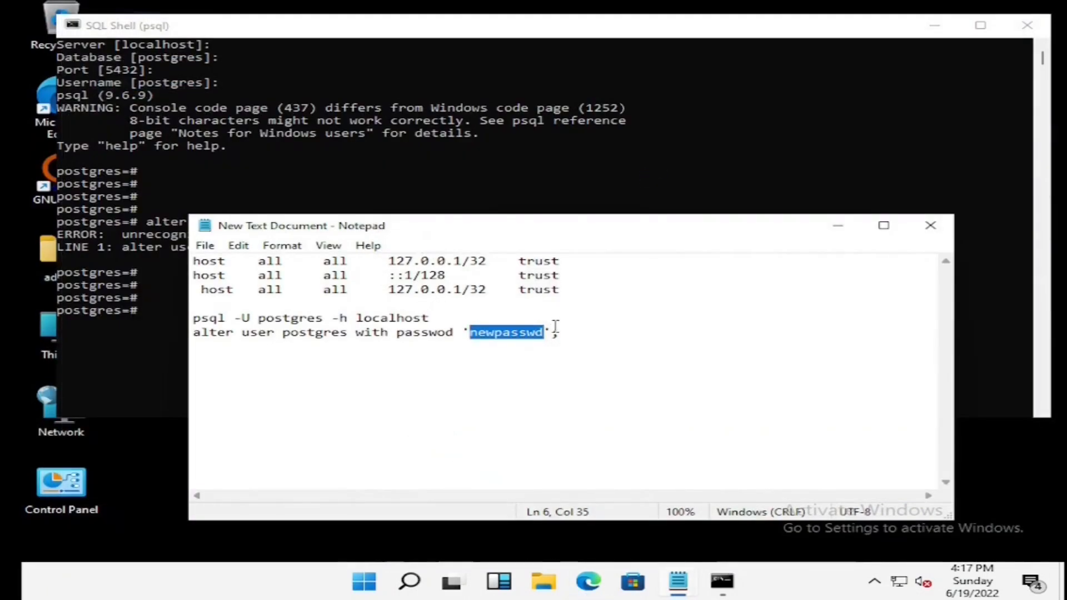
Step: Minimize the note, enter exit in the psql shell and close the shell window
left_click(555, 328)
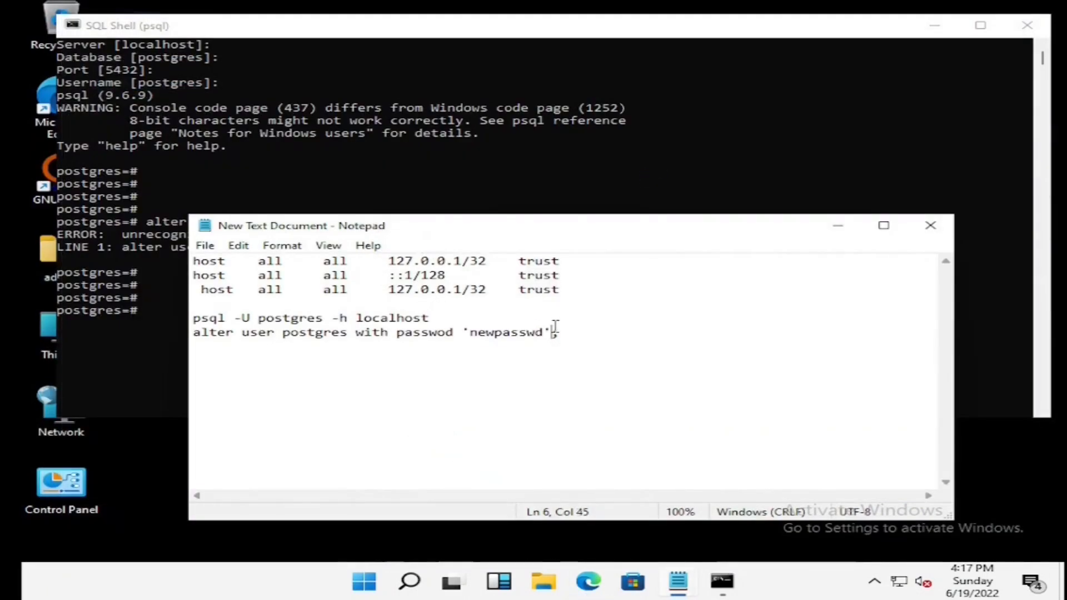
left_click(834, 229)
left_click(814, 147)
type("exit")
key("Return")
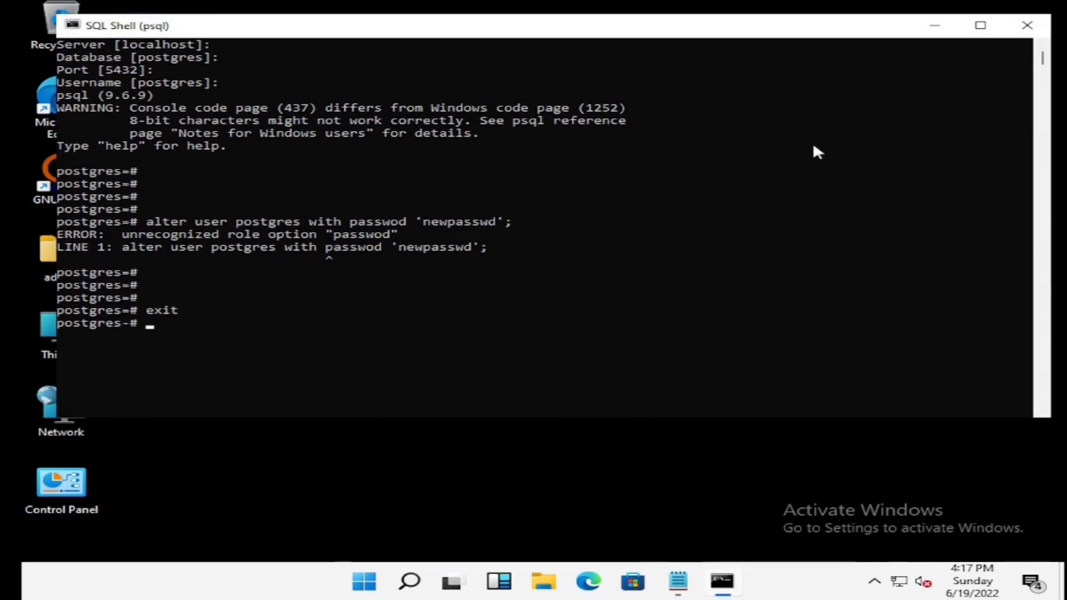
left_click(1026, 28)
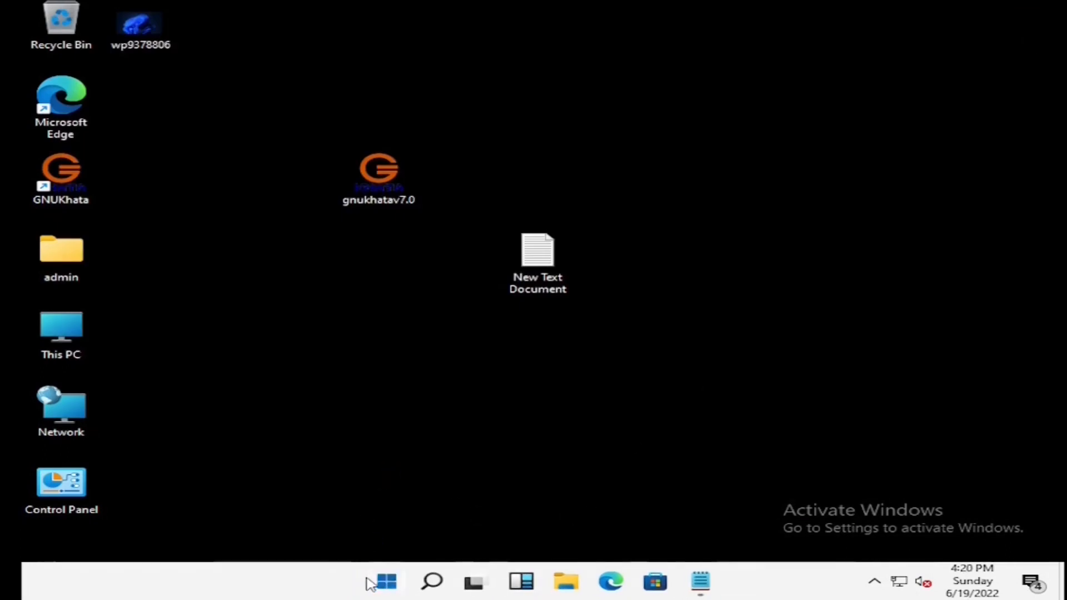
Step: Reopen pgAdmin 4 and dismiss its version notice
left_click(370, 583)
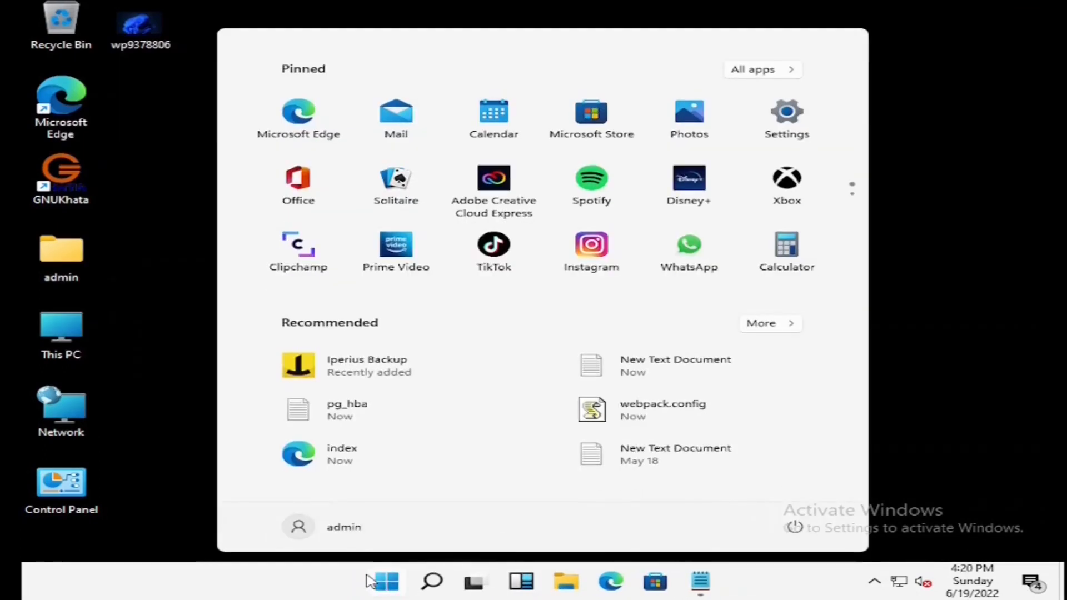
type("pg")
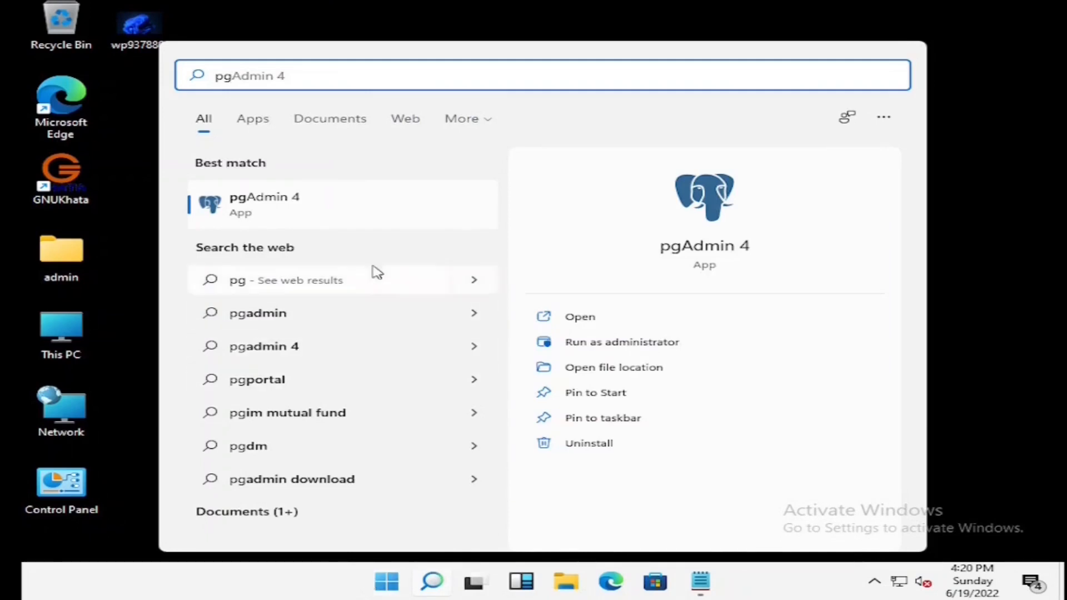
left_click(366, 214)
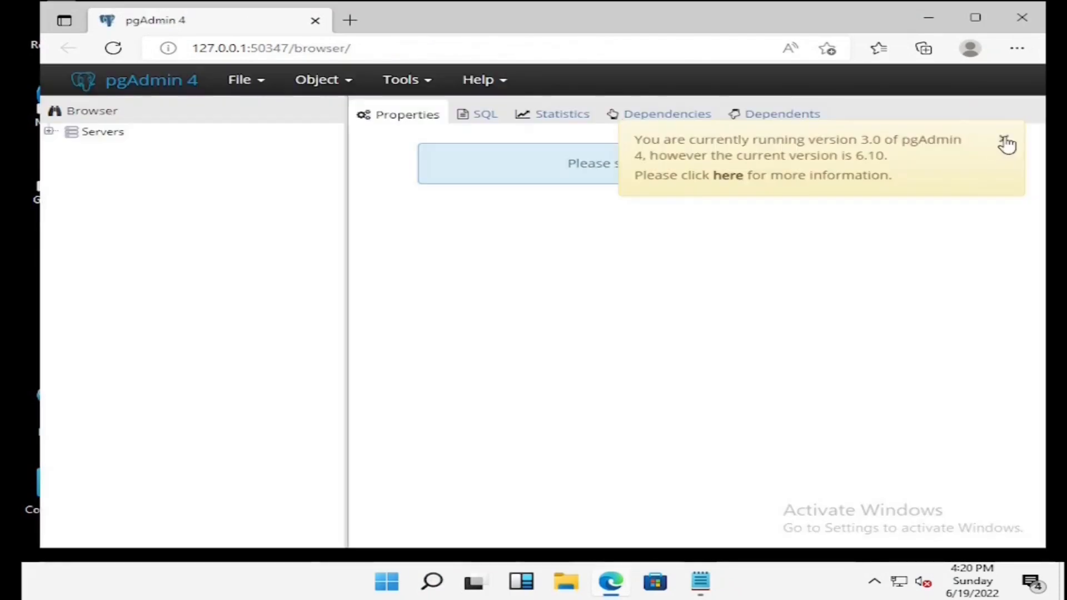
left_click(1003, 140)
Step: Expand the Servers group, the PostgreSQL 9.6 server and its Login/Group Roles
left_click(80, 136)
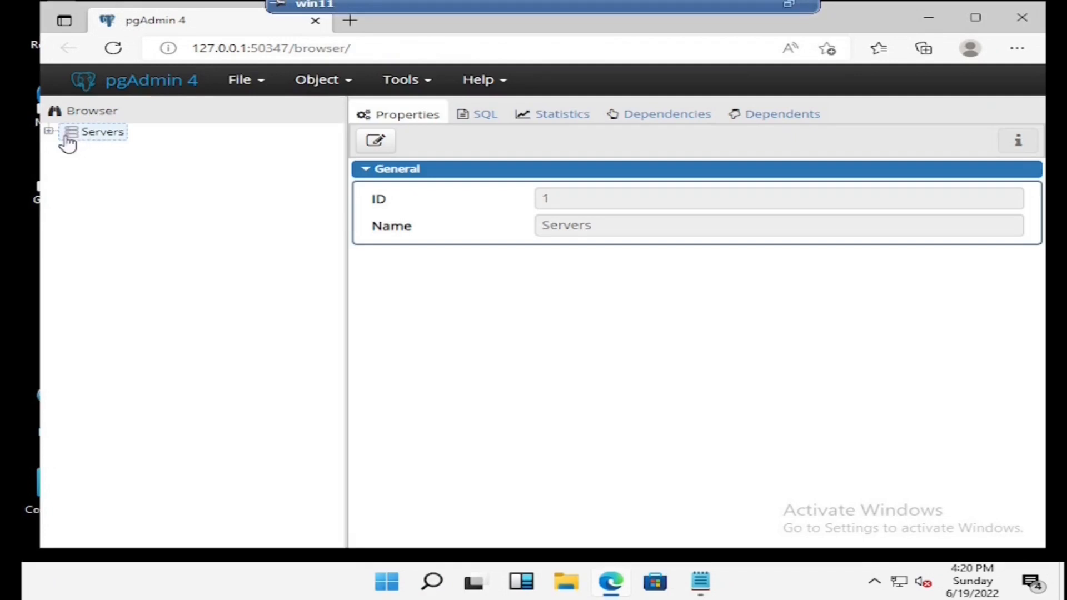
left_click(48, 132)
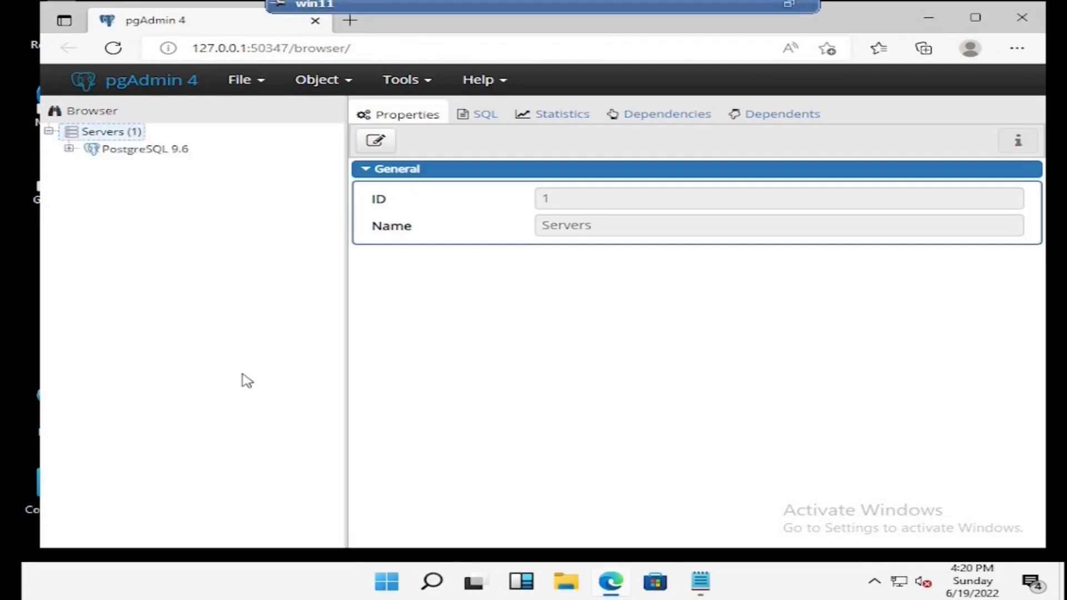
left_click(143, 151)
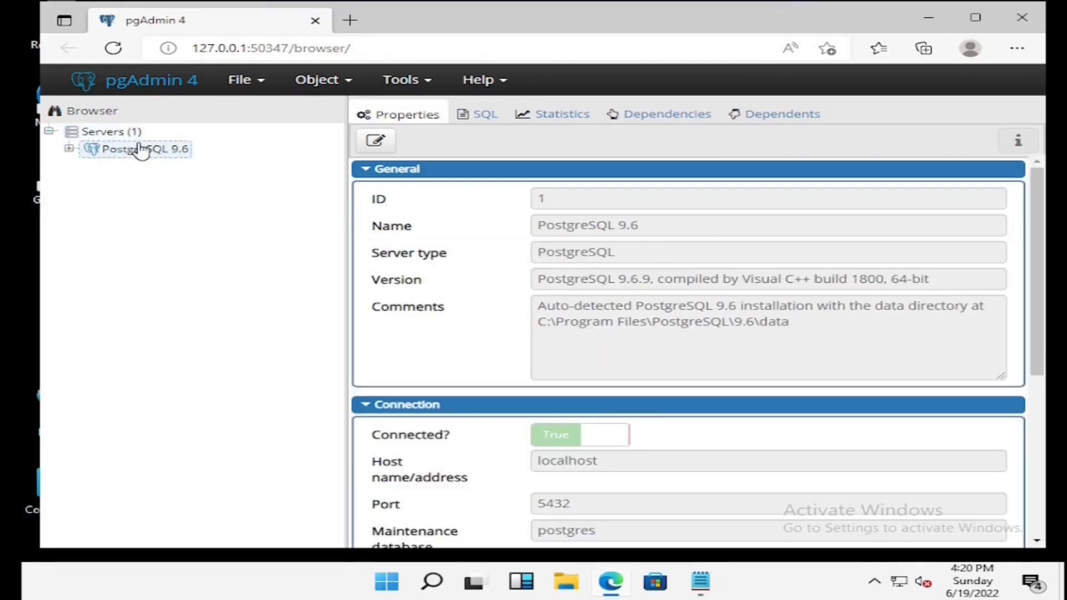
left_click(79, 148)
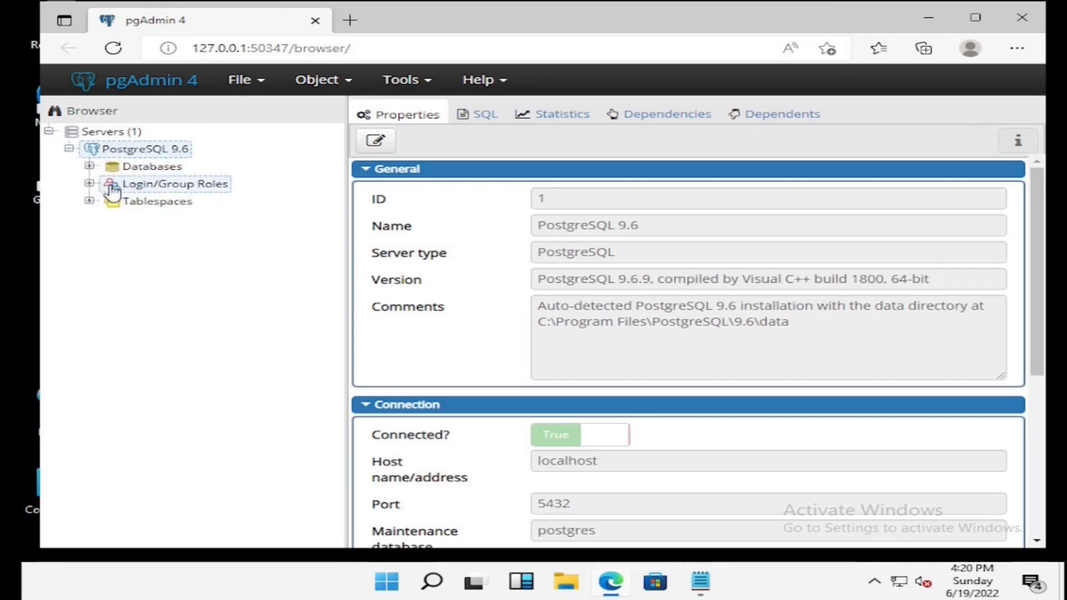
left_click(94, 184)
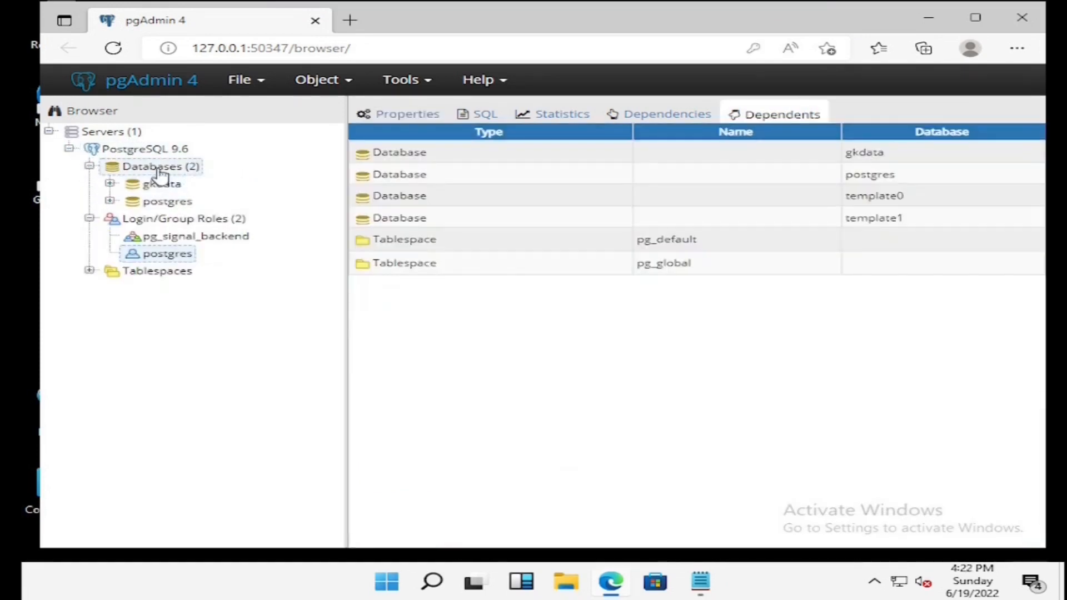
Step: Start a backup of the gkdata database and set its format to Tar
left_click(160, 169)
left_click(179, 183)
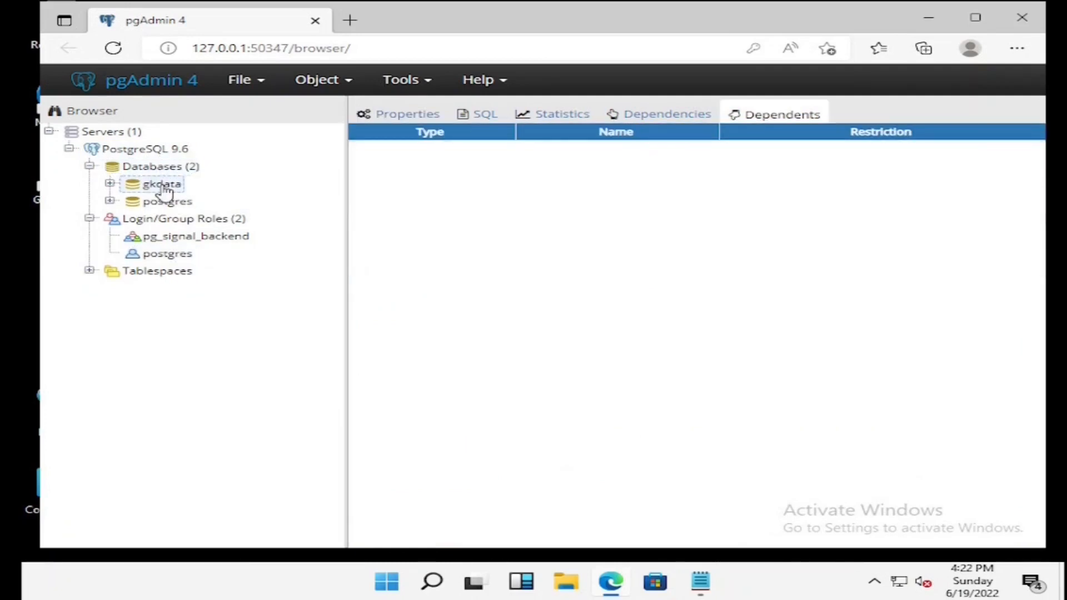
right_click(165, 190)
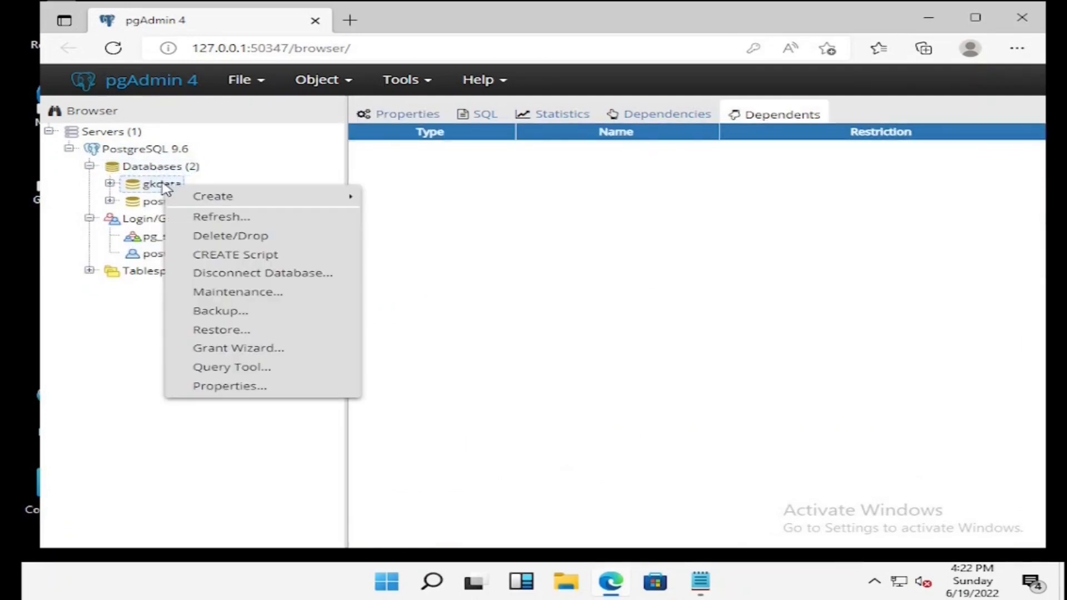
left_click(255, 317)
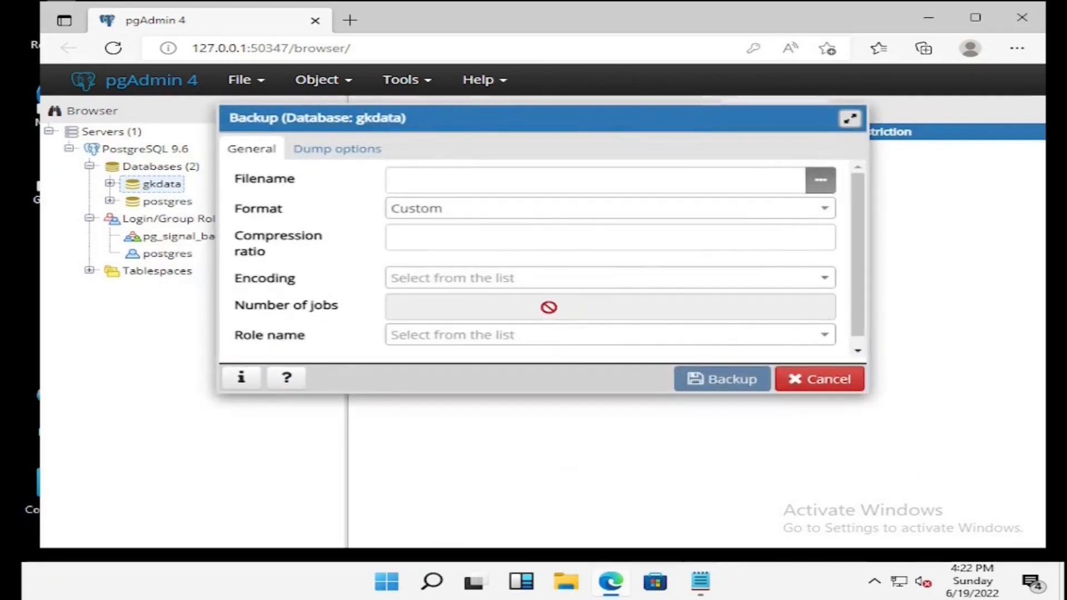
left_click(781, 213)
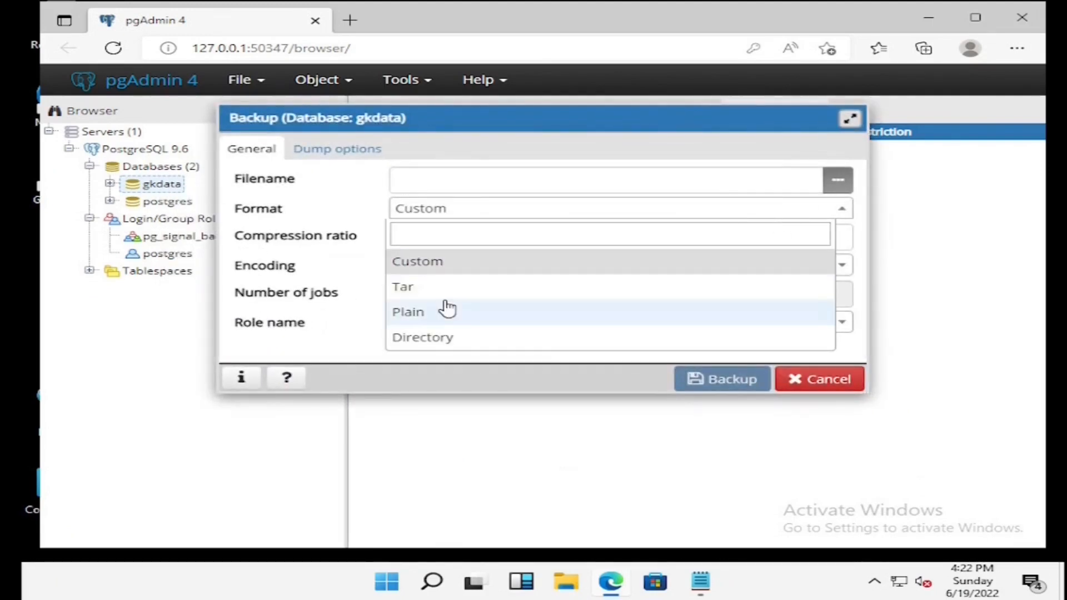
left_click(461, 286)
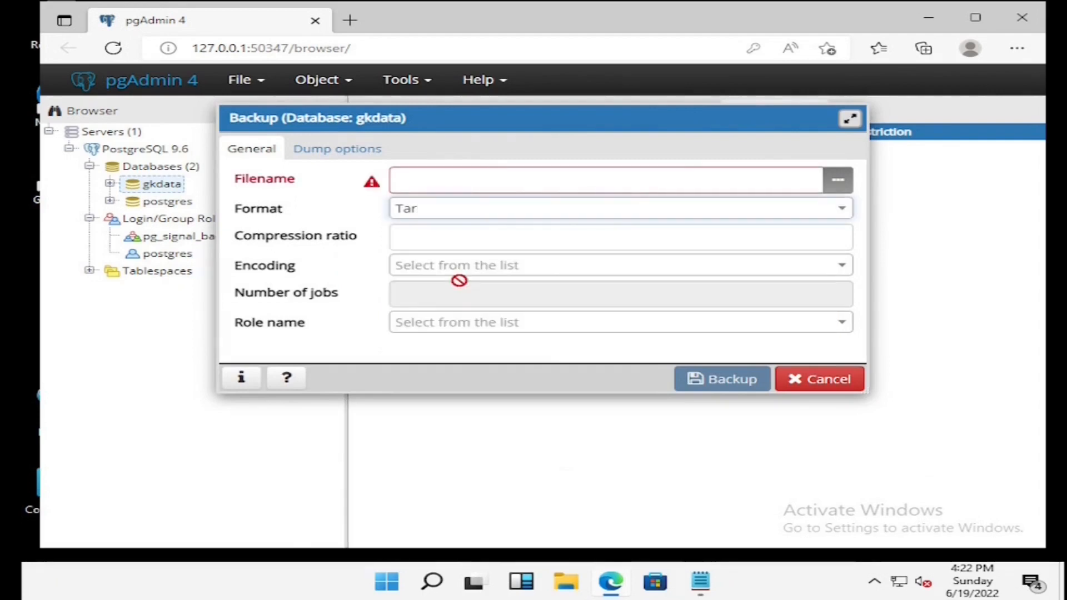
Step: Set the backup file to C:\Backup\GK and run the gkdata backup
left_click(821, 181)
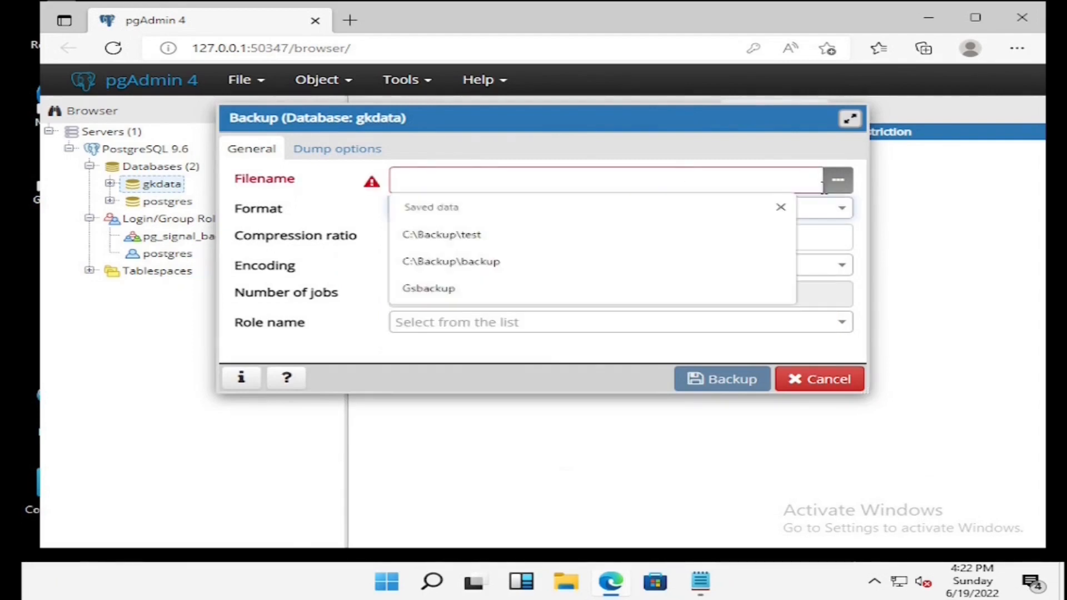
left_click(839, 185)
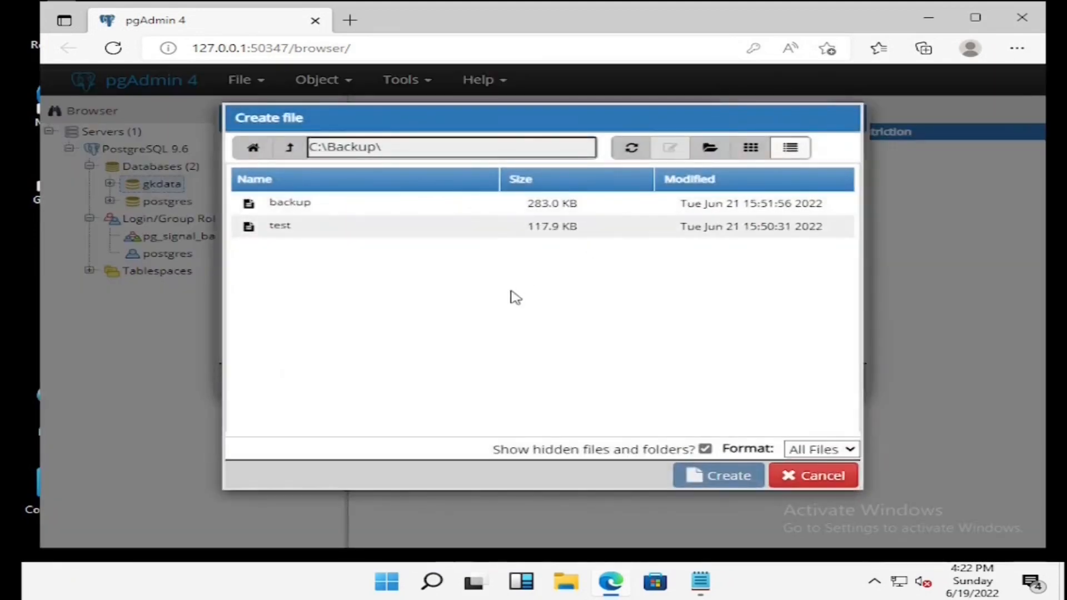
left_click(445, 148)
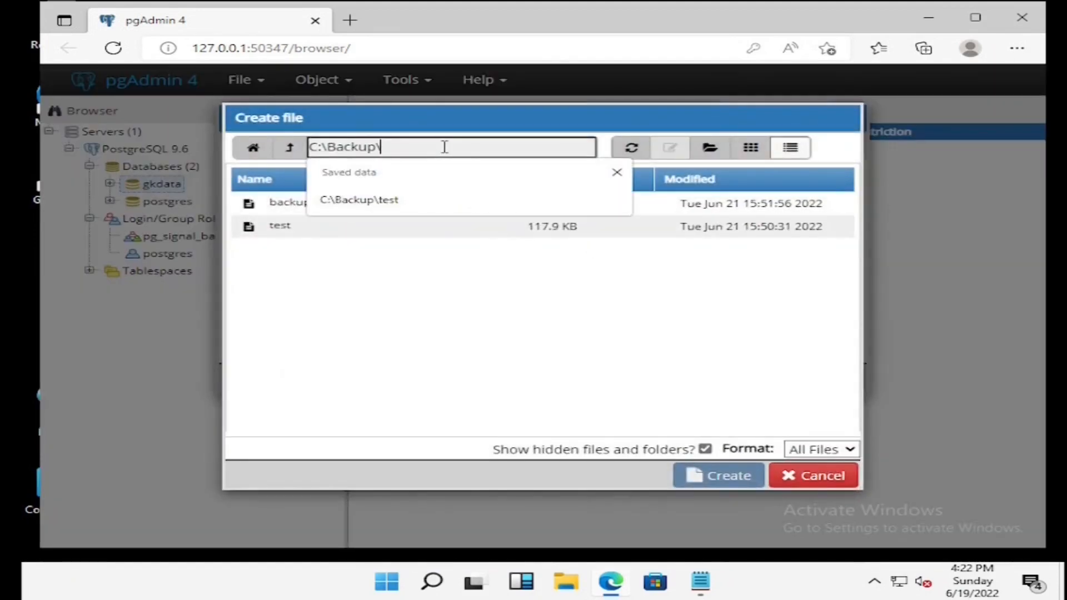
type("GK")
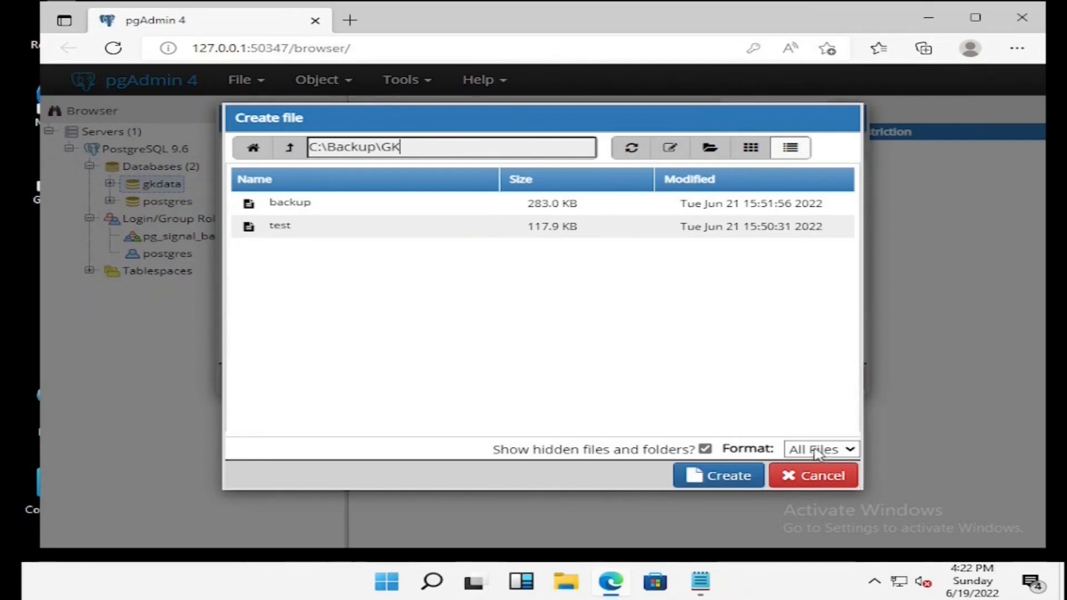
left_click(746, 475)
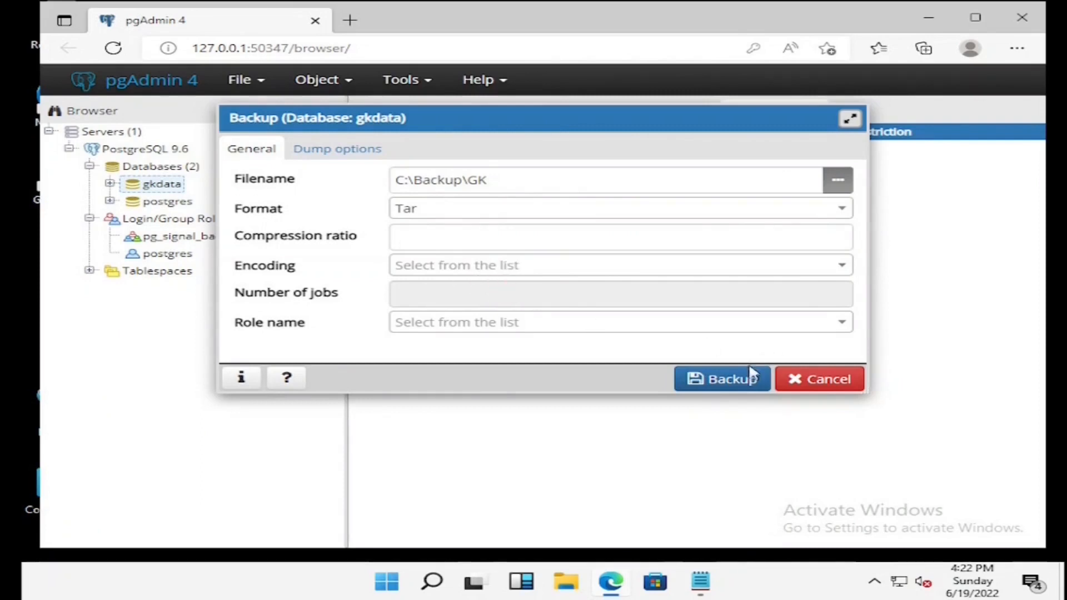
left_click(722, 389)
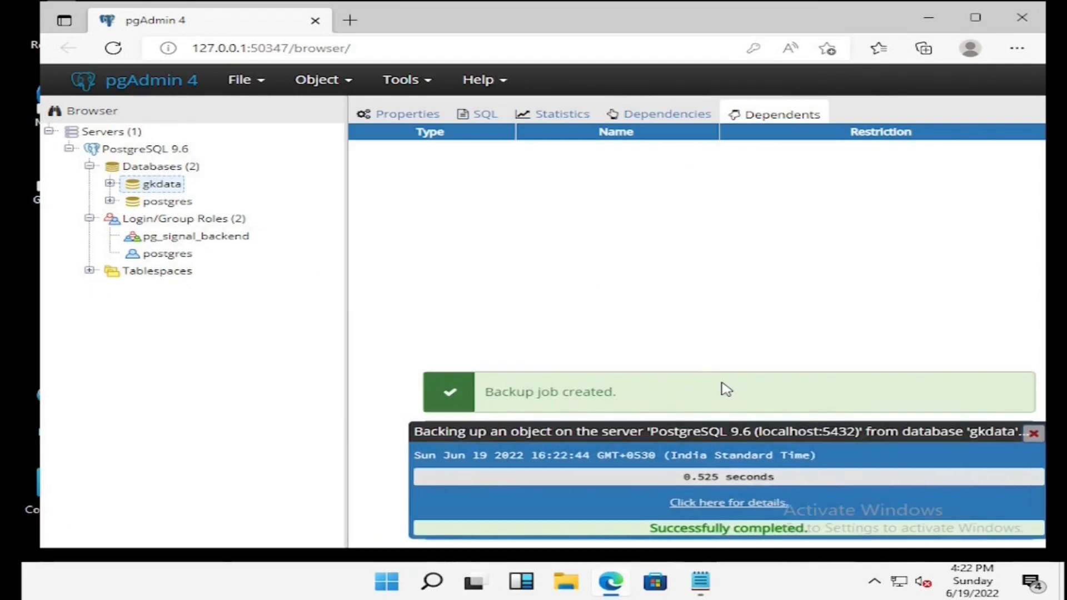
Step: Switch to File Explorer, check the GK backup file in C:\Backup, and close the window
left_click(387, 582)
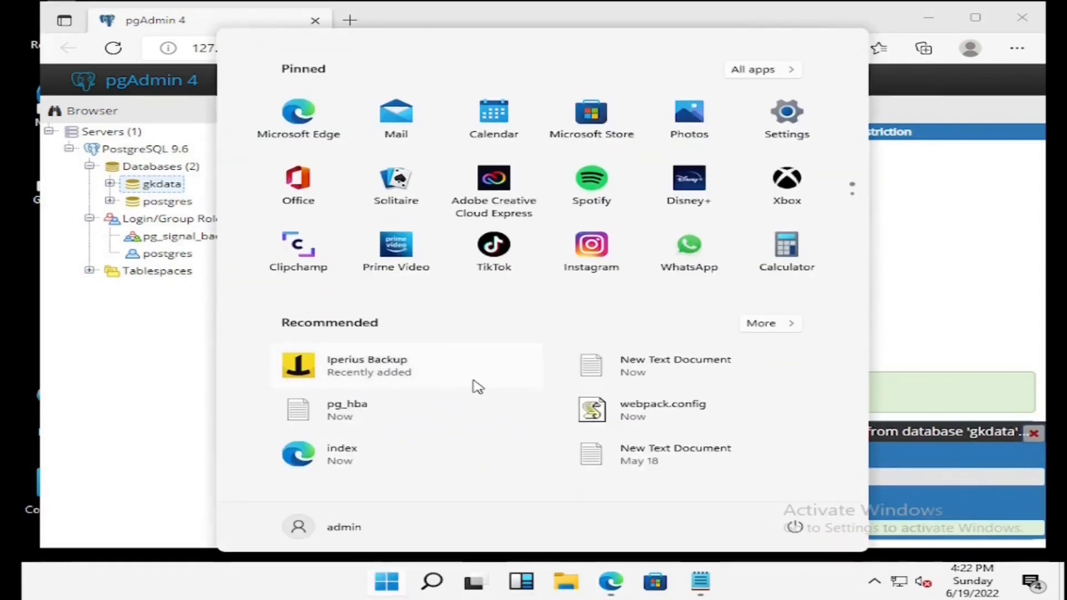
key("super+e")
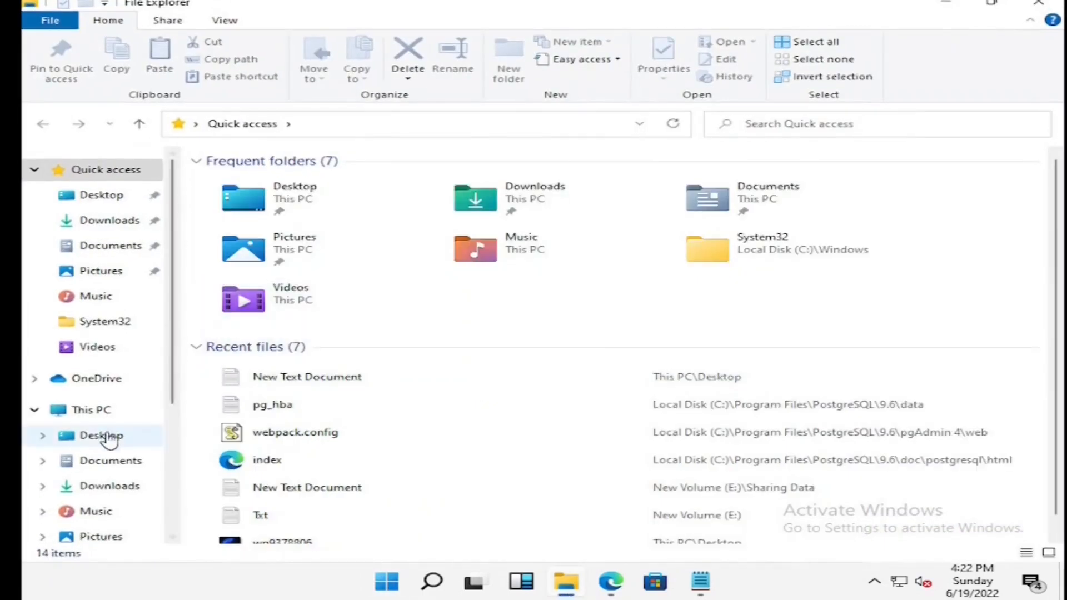
left_click(93, 412)
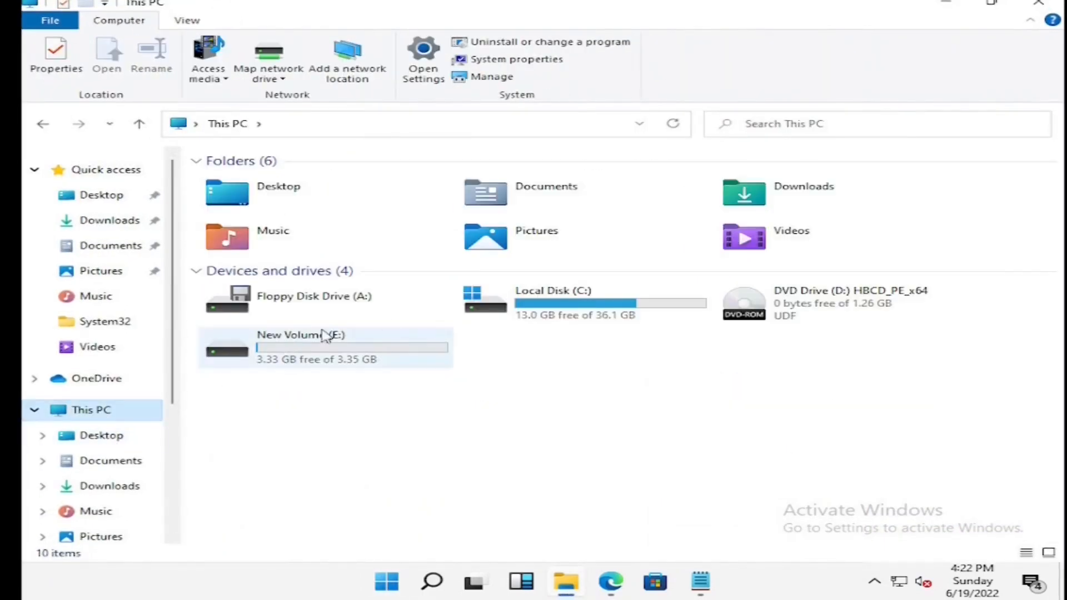
left_click(615, 302)
double_click(615, 302)
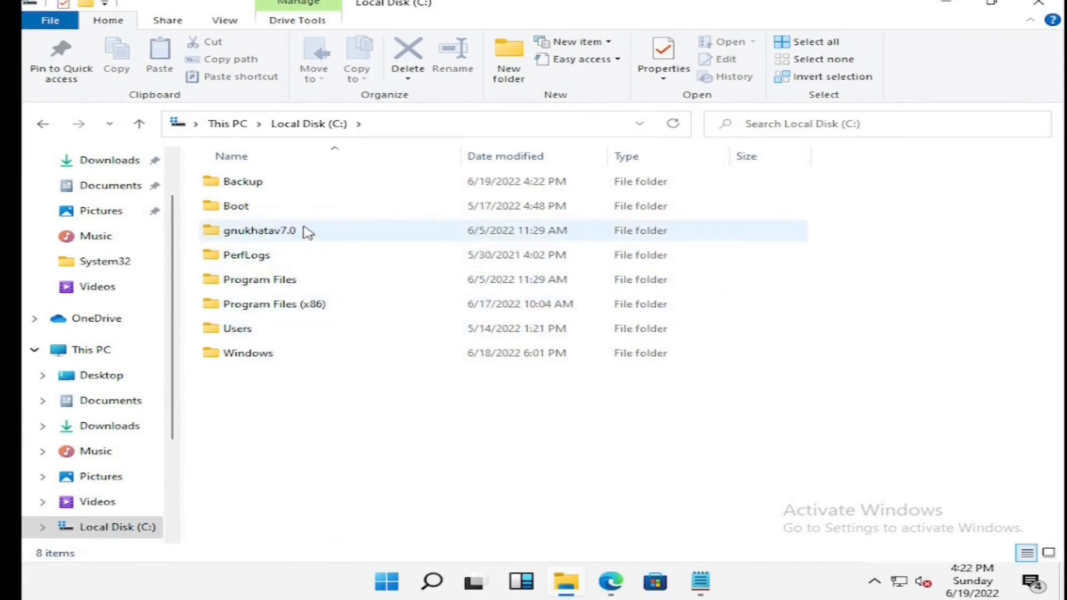
left_click(304, 209)
left_click(322, 188)
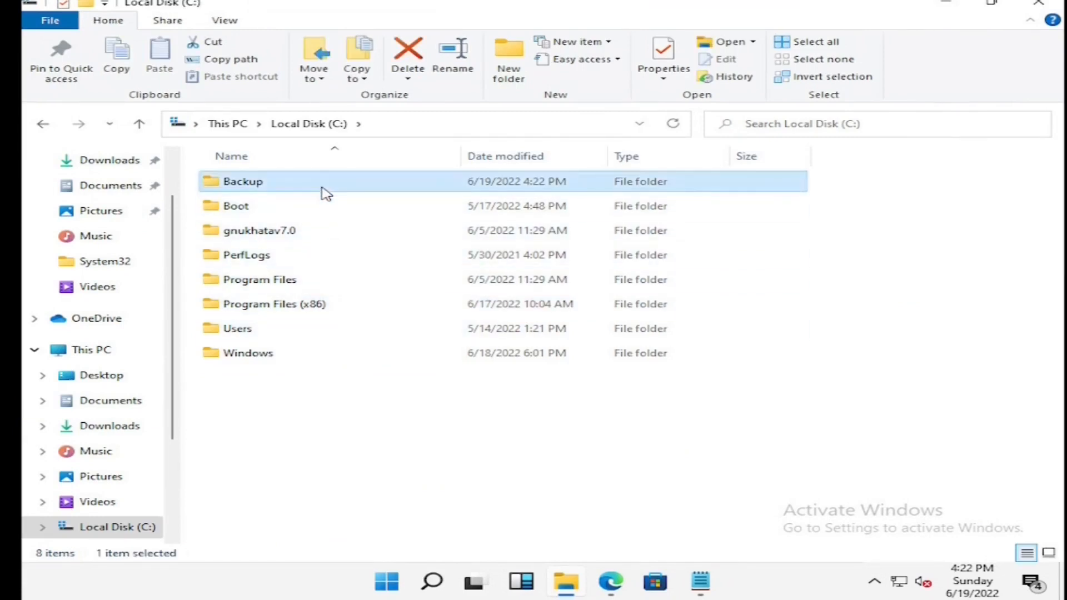
double_click(322, 188)
left_click(269, 214)
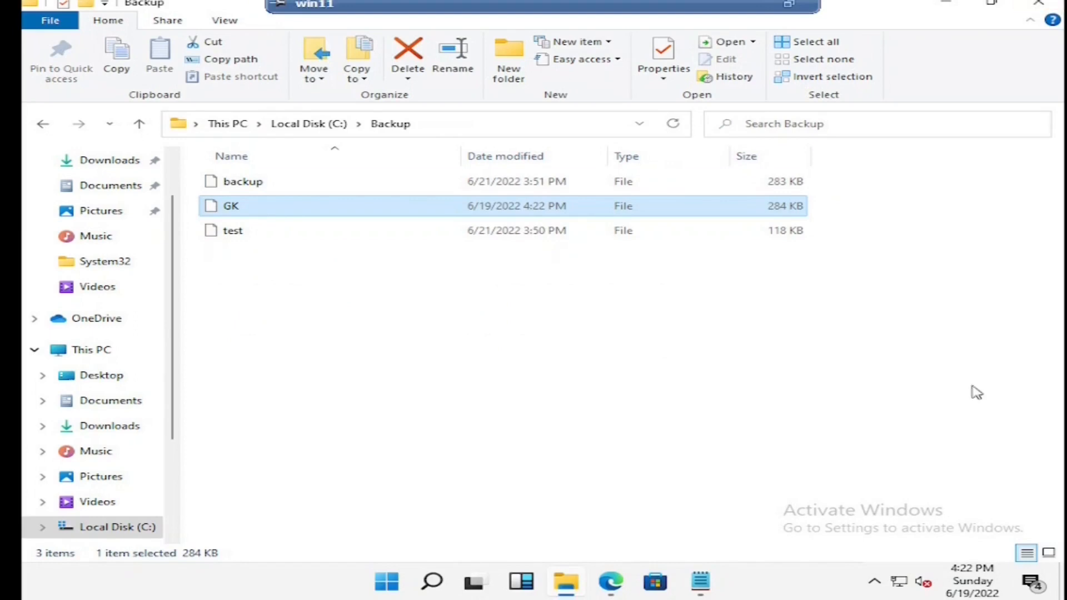
left_click(958, 410)
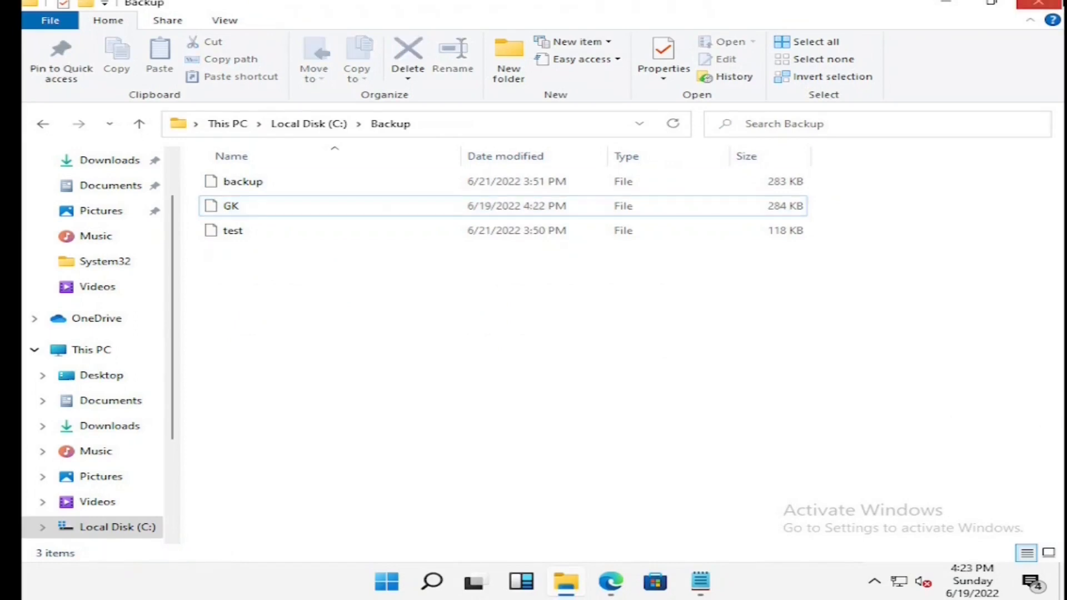
left_click(1038, 3)
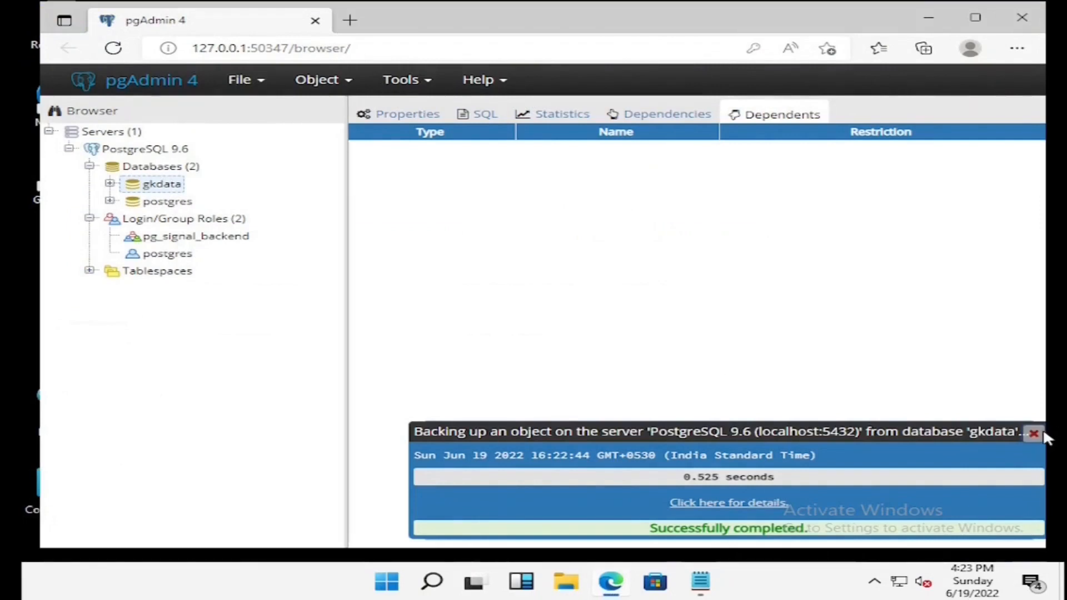
Step: Dismiss the backup job notice and examine the SQL of the gkdata database and its Extensions node
left_click(1034, 433)
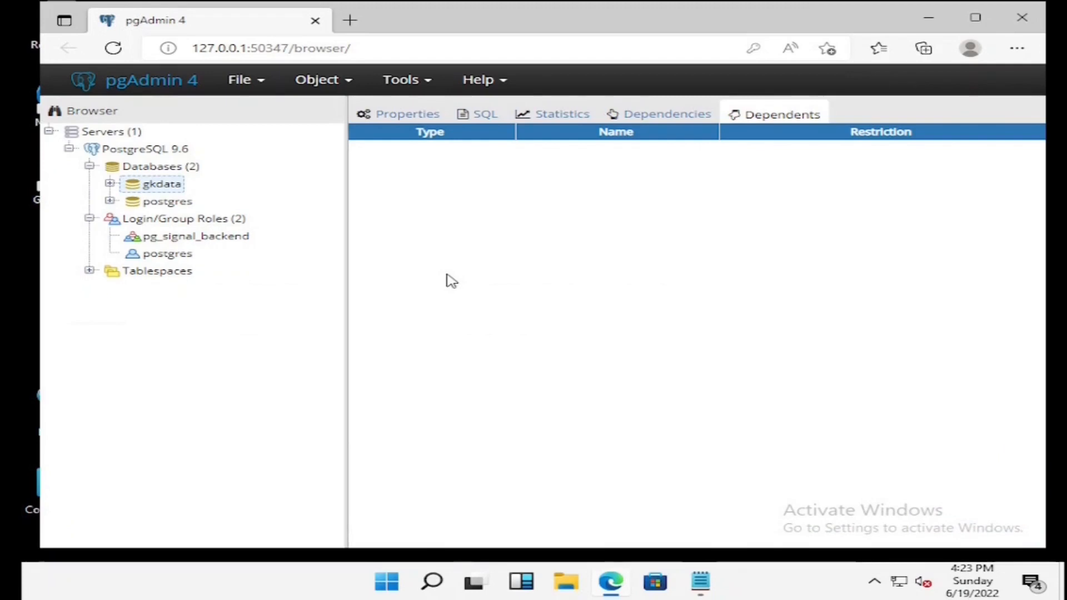
left_click(476, 116)
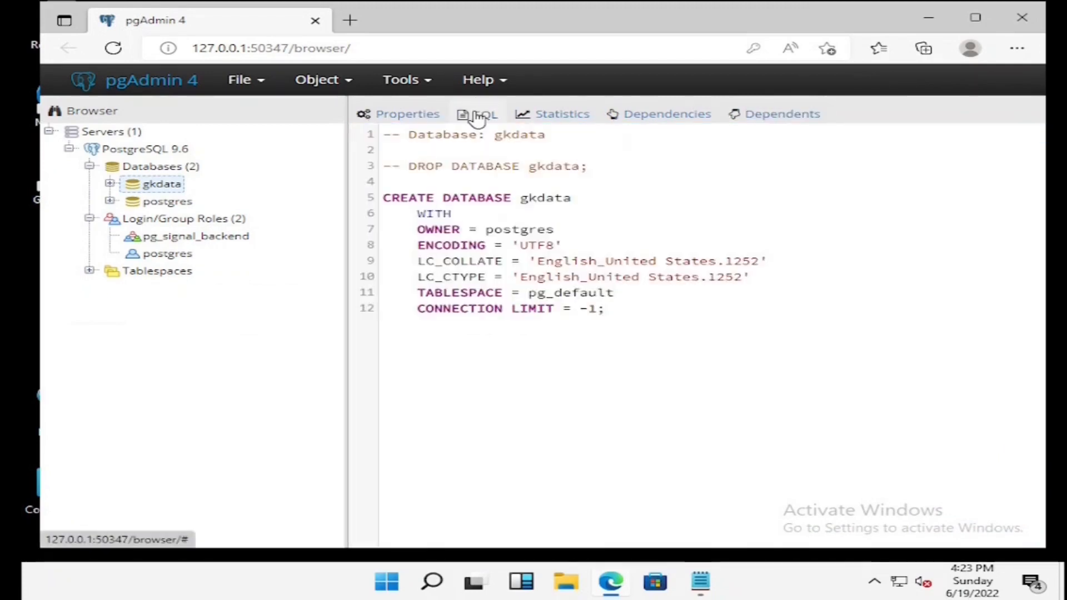
left_click(109, 184)
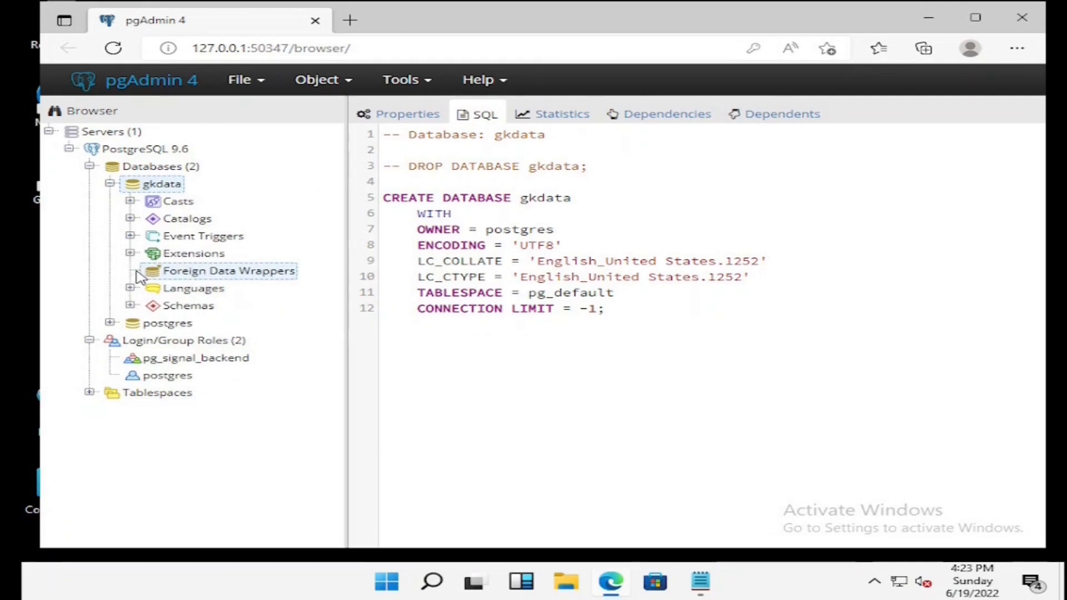
left_click(194, 255)
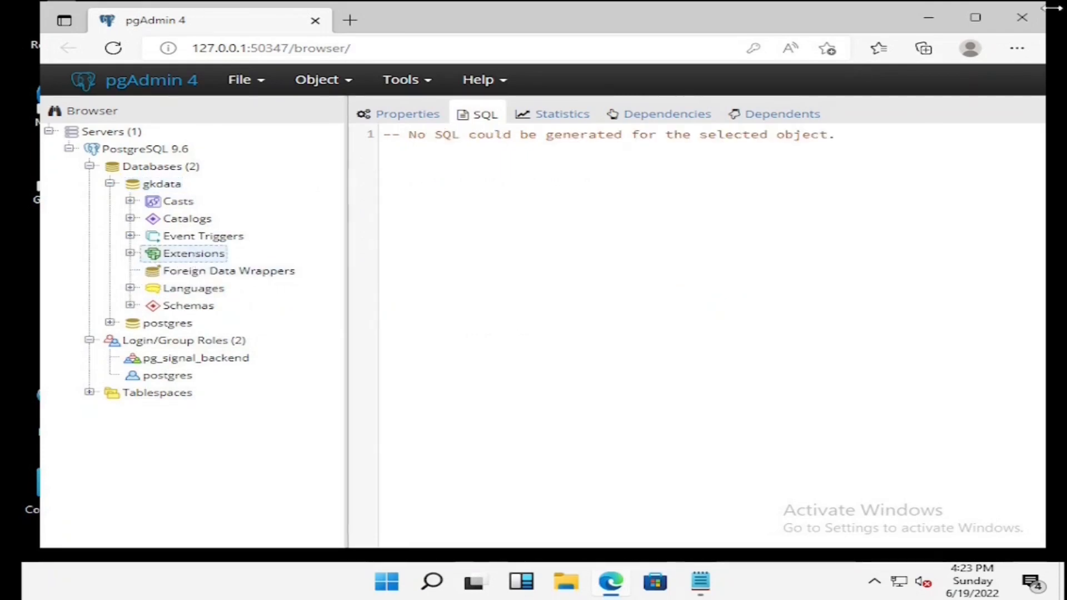
Step: Close the pgAdmin 4 browser window, leaving the site, and close the New Text Document note
left_click(1021, 28)
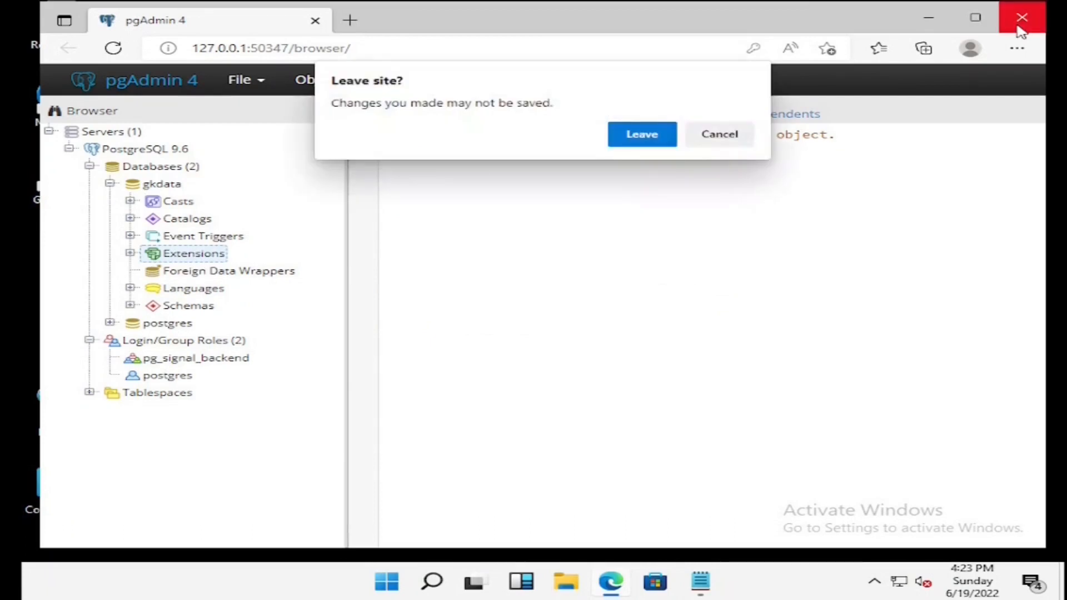
left_click(670, 135)
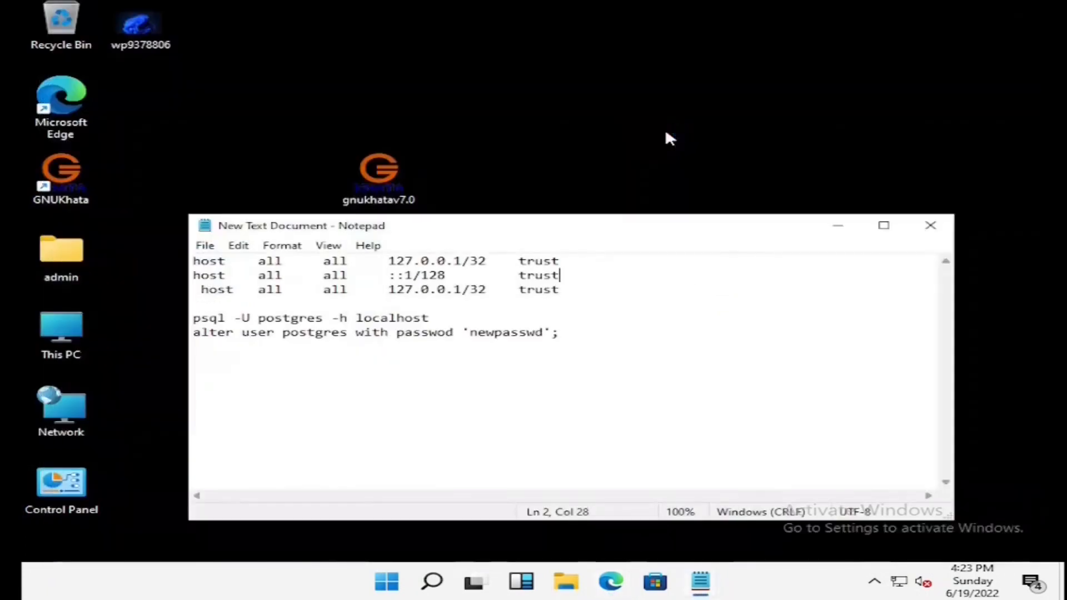
left_click(771, 304)
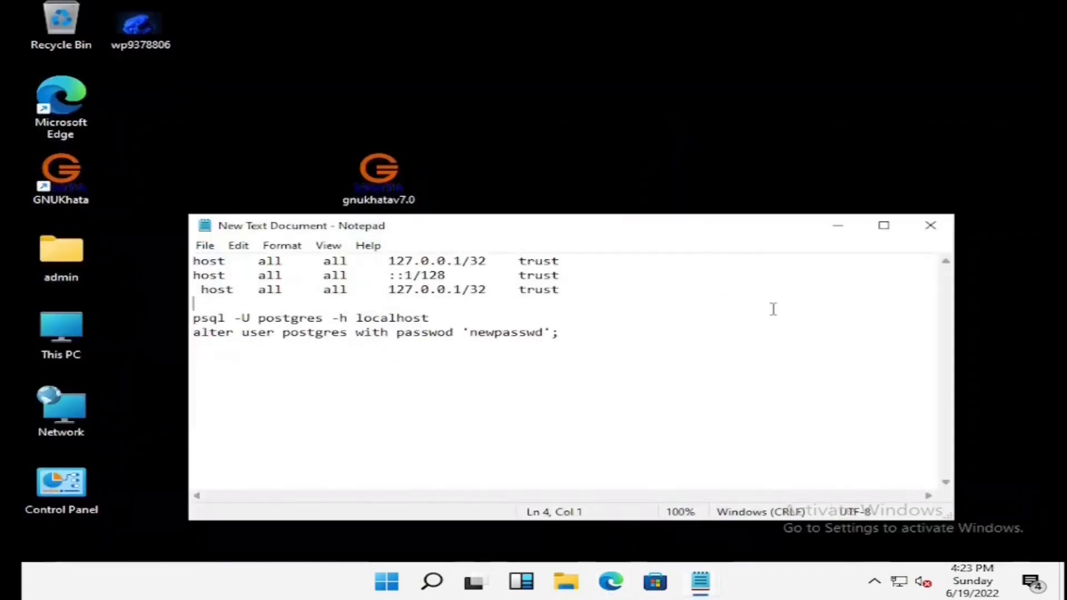
left_click(929, 228)
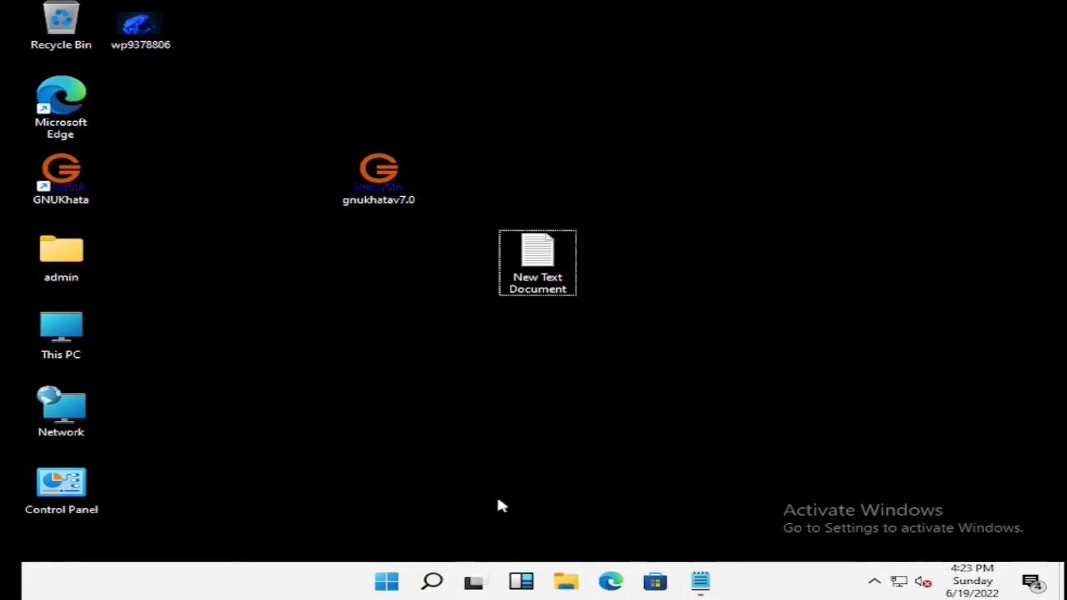
Step: Find and reopen pgAdmin 4, and dismiss its version notice
left_click(386, 584)
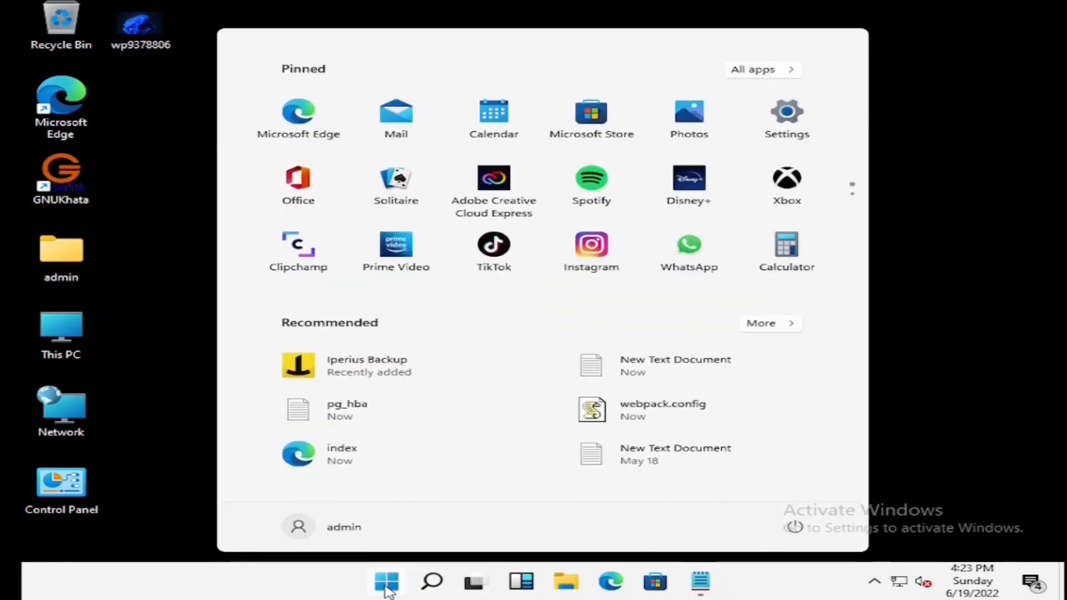
type("pg")
left_click(393, 220)
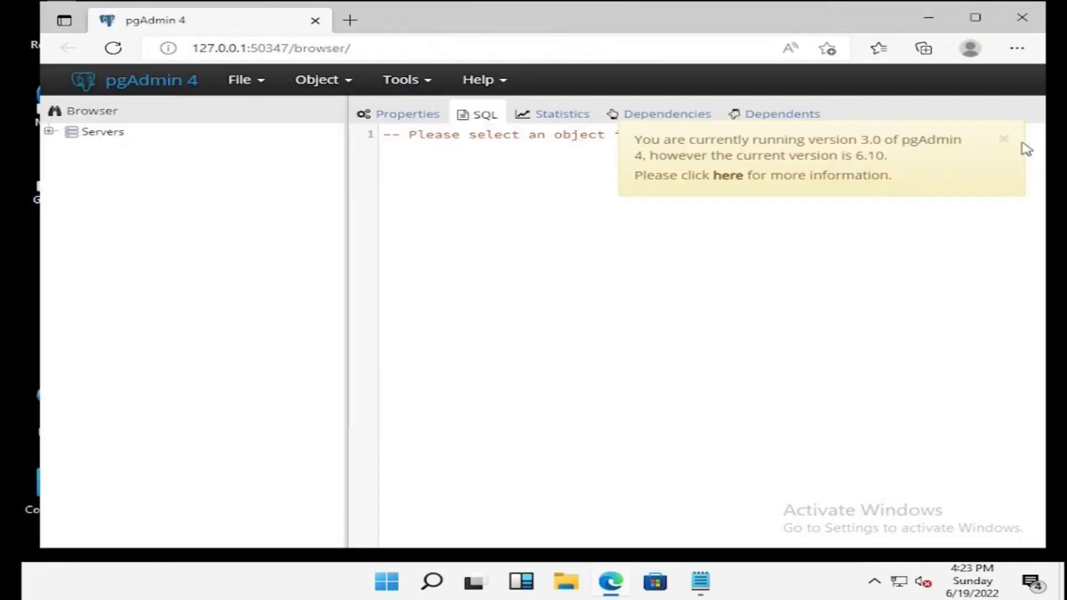
left_click(1005, 142)
Step: Expand the Servers group, the PostgreSQL 9.6 server and its Databases
left_click(49, 131)
left_click(49, 132)
left_click(69, 148)
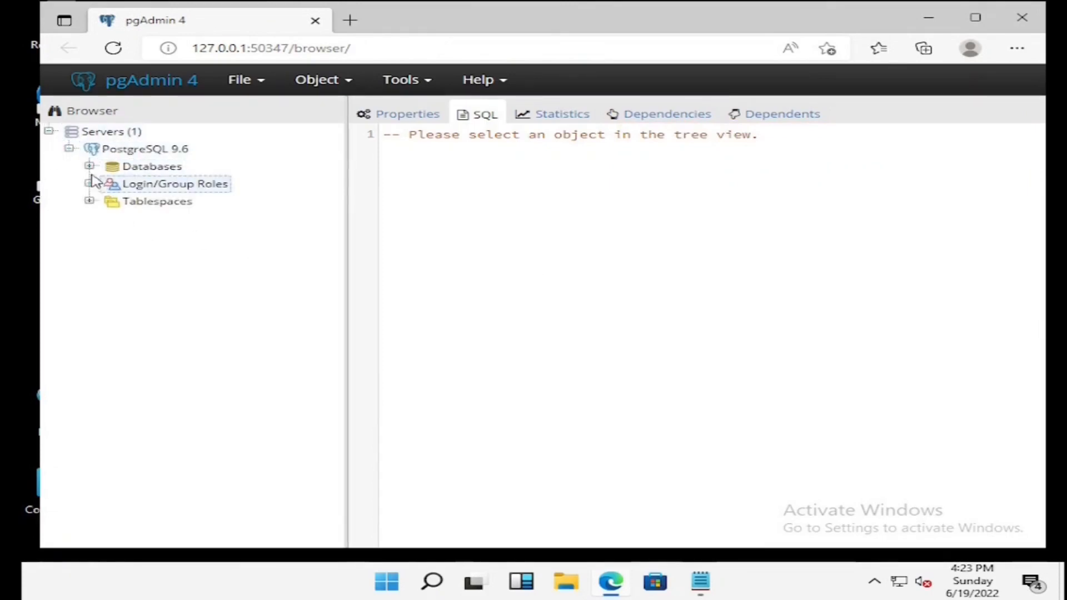
left_click(89, 166)
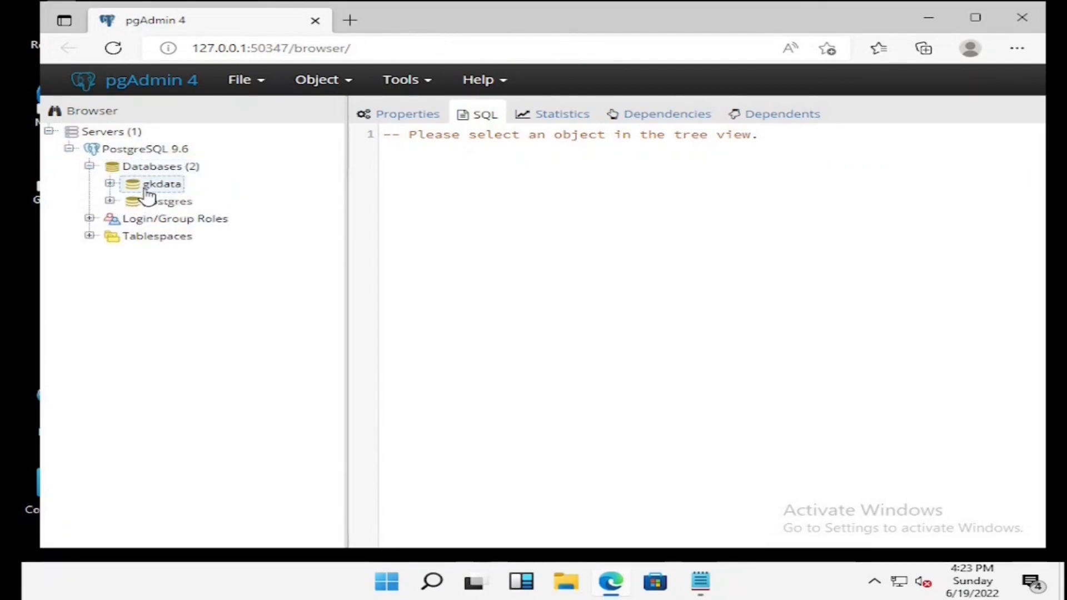
Step: Set up a restore of the gkdata database in Custom or tar format from the file C:\Backup\GK
right_click(146, 189)
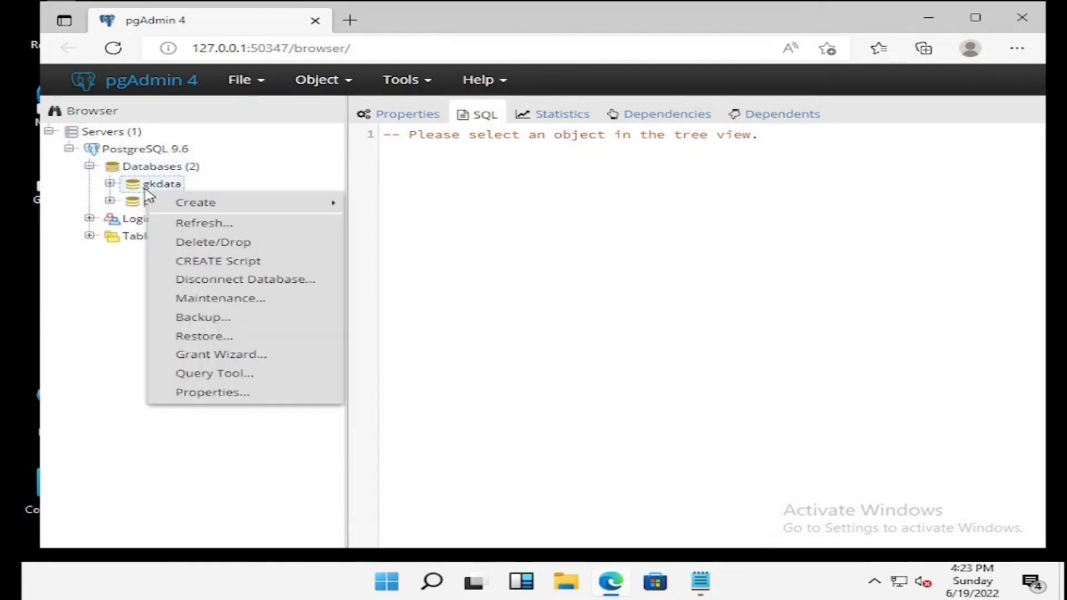
left_click(245, 341)
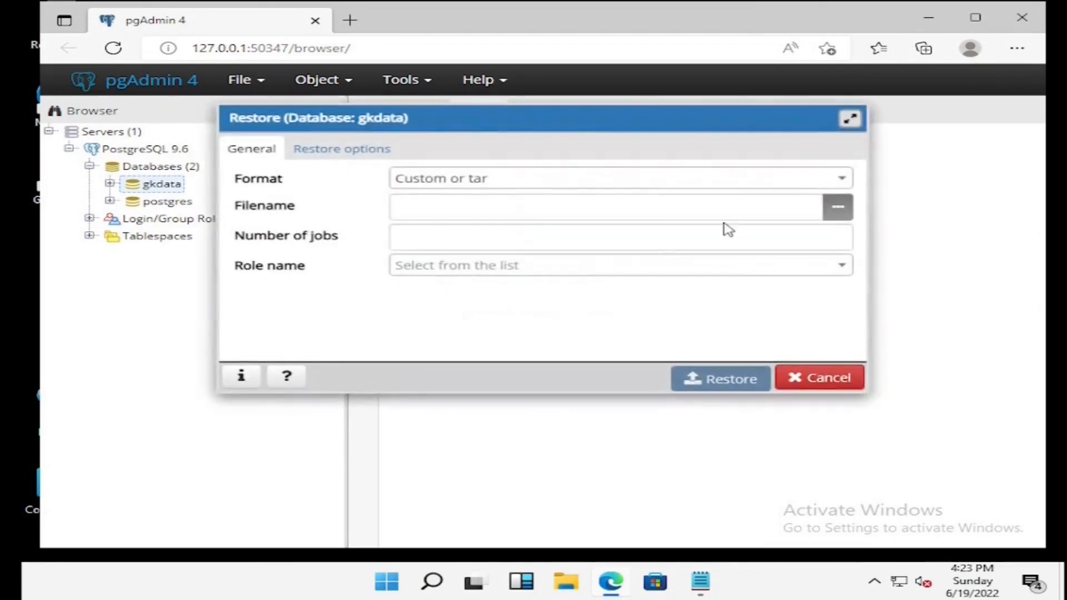
left_click(836, 179)
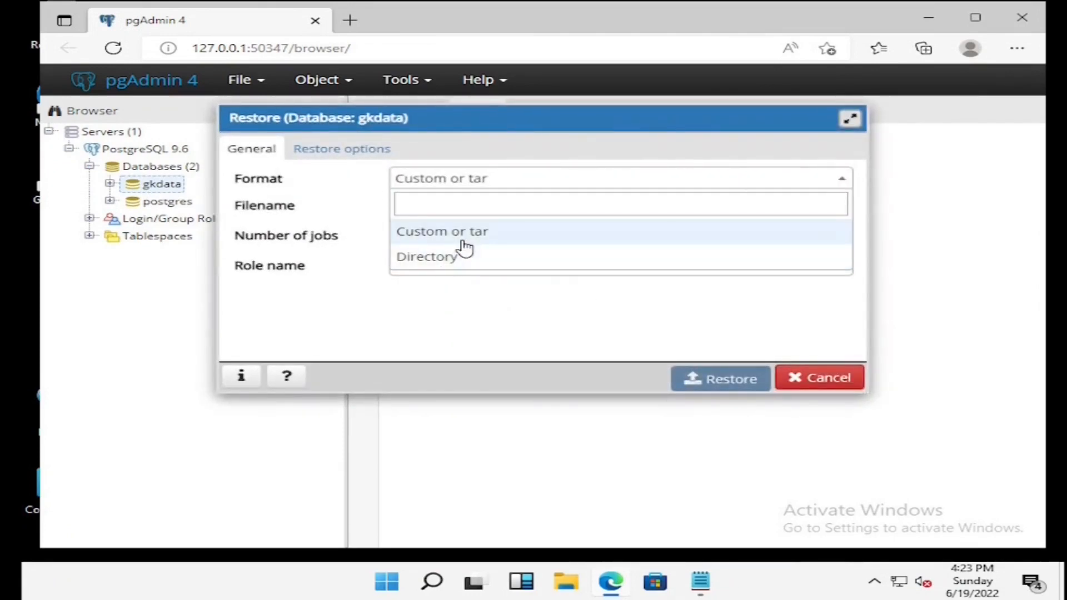
left_click(465, 233)
left_click(842, 205)
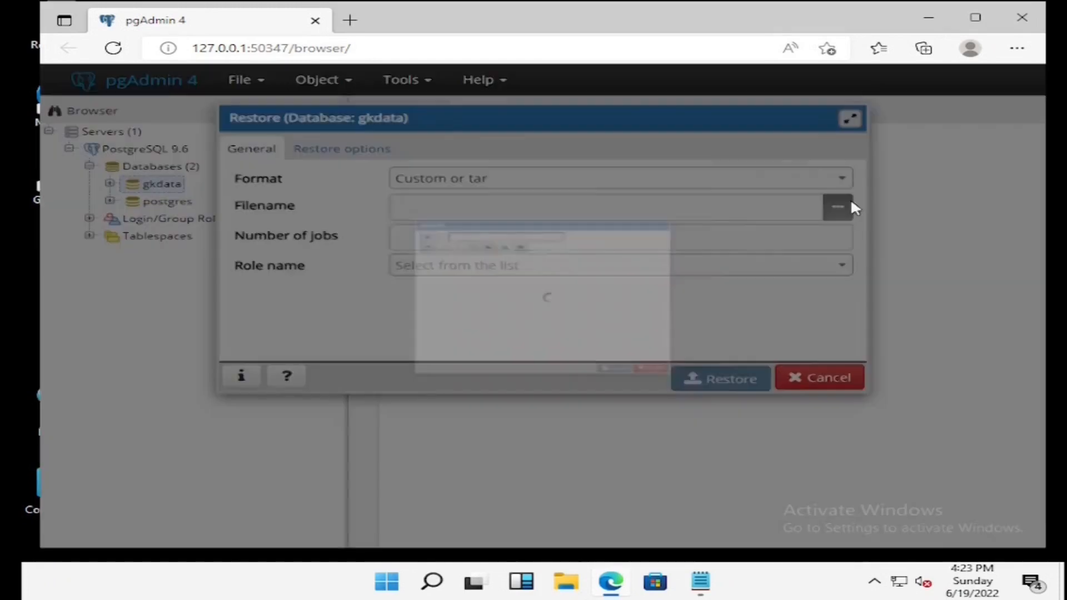
left_click(309, 234)
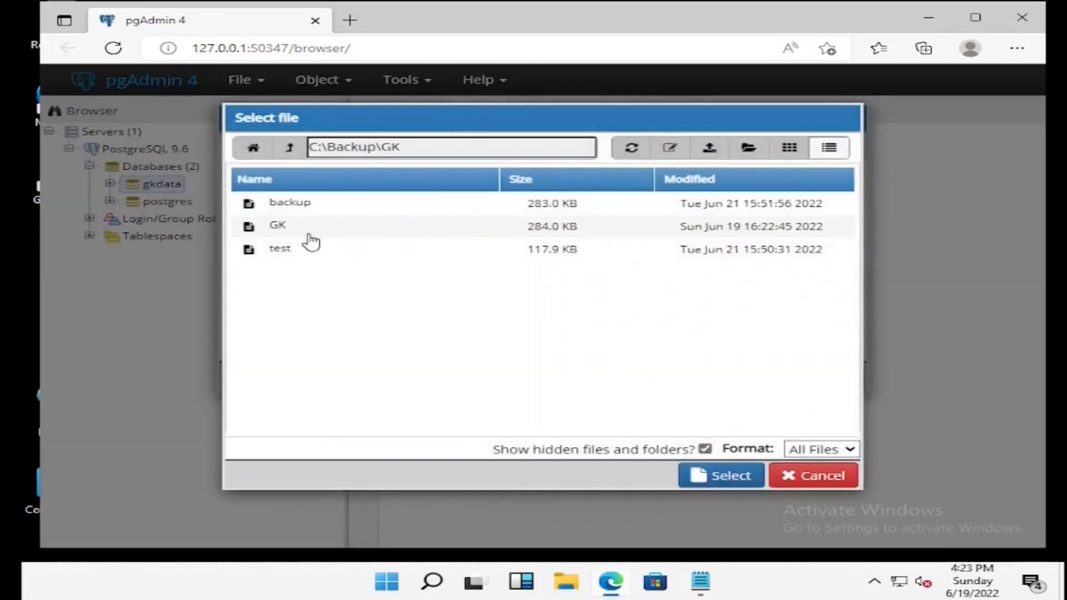
left_click(717, 477)
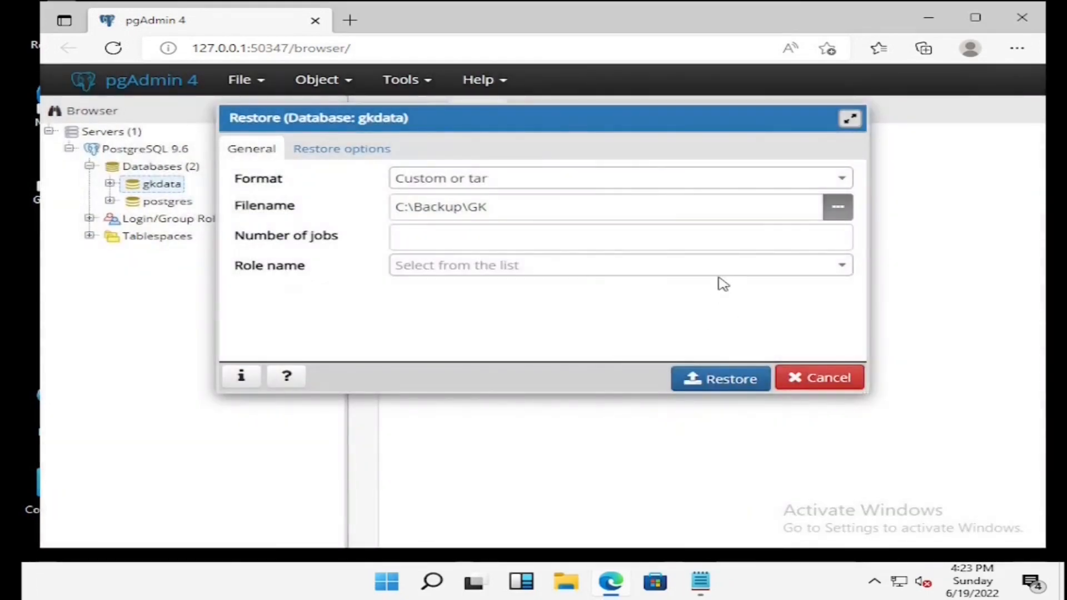
Step: Run the gkdata restore, view the restore job's process details and close them
left_click(737, 389)
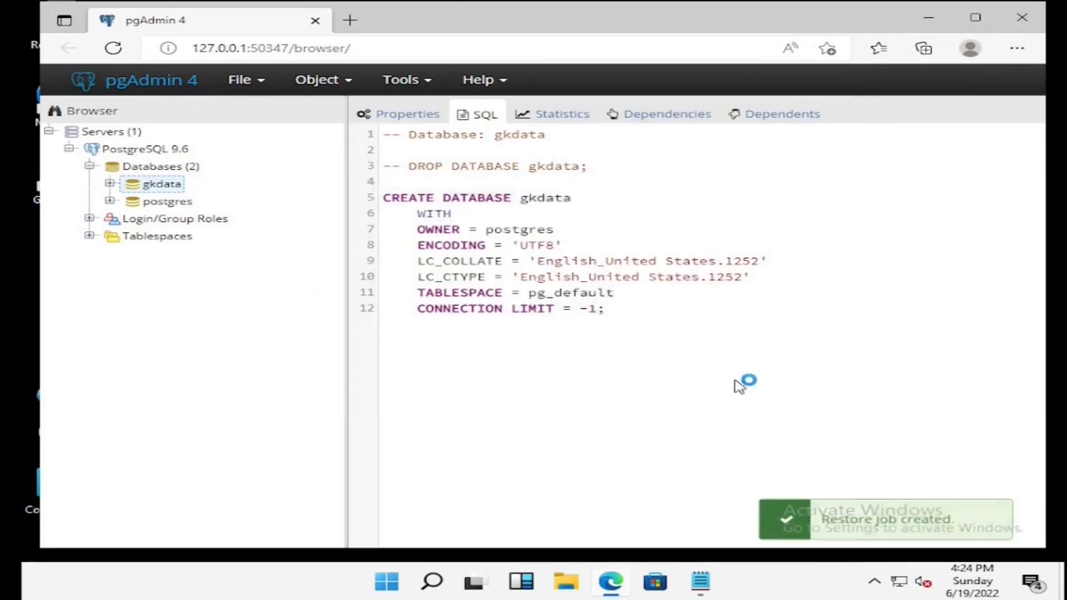
left_click(814, 502)
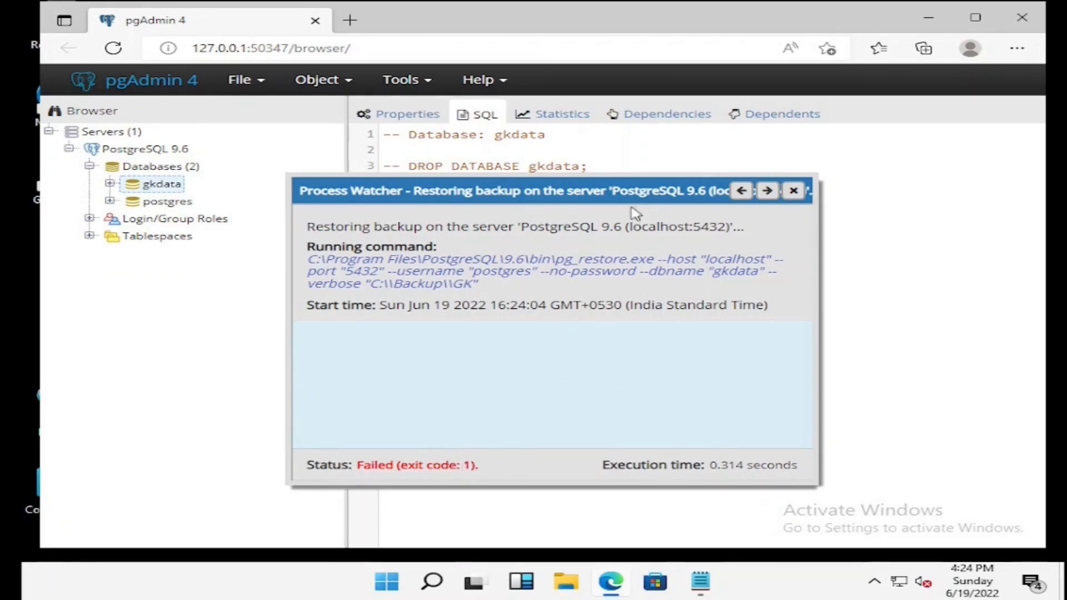
left_click(794, 191)
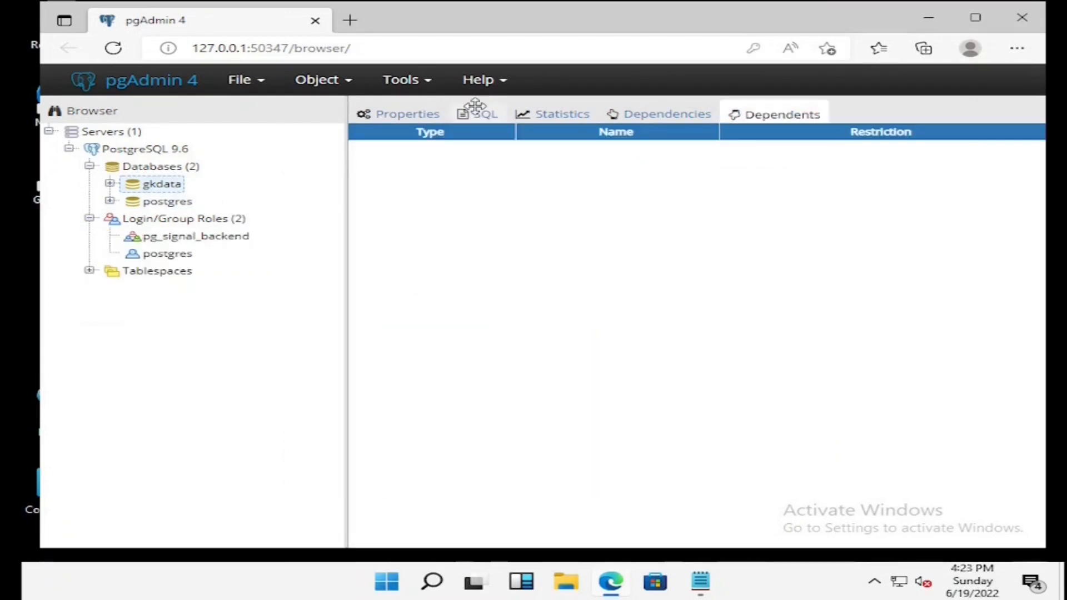
Step: View the gkdata database's SQL, expand the database and check the SQL for its Extensions
left_click(475, 117)
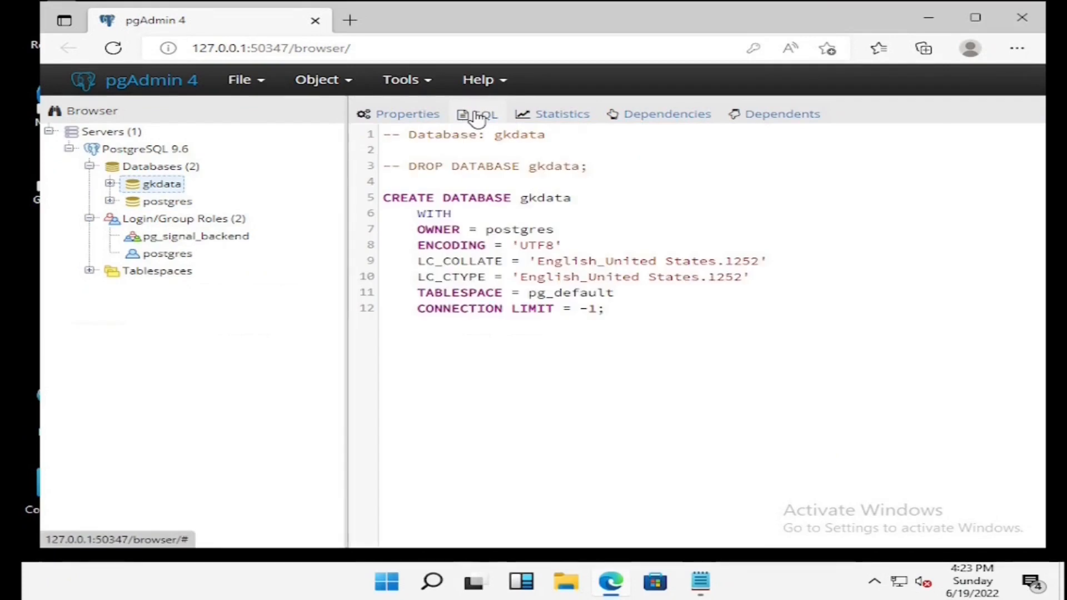
left_click(109, 185)
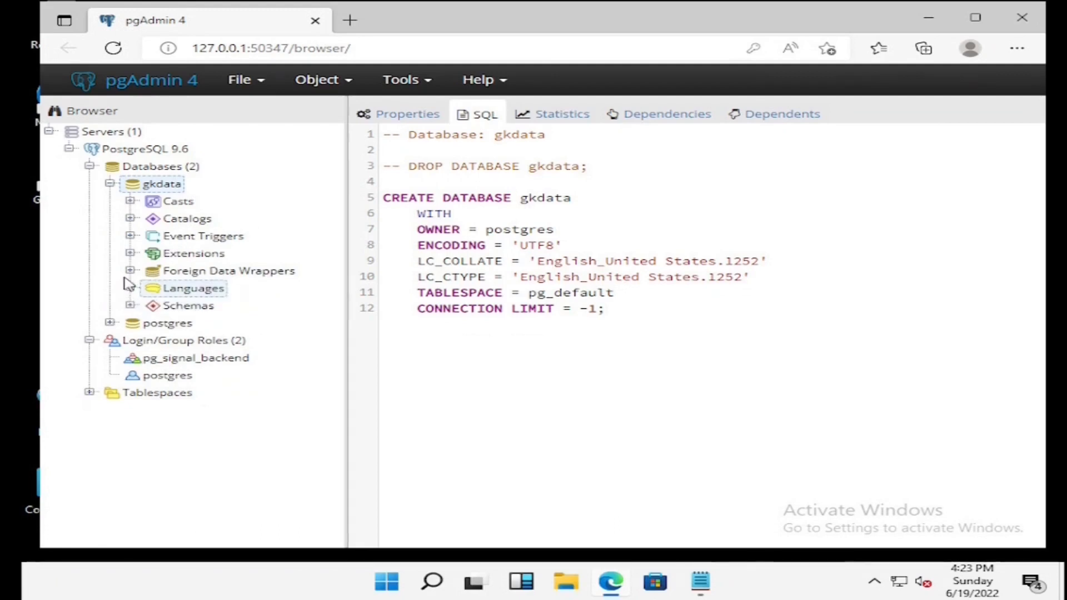
left_click(196, 256)
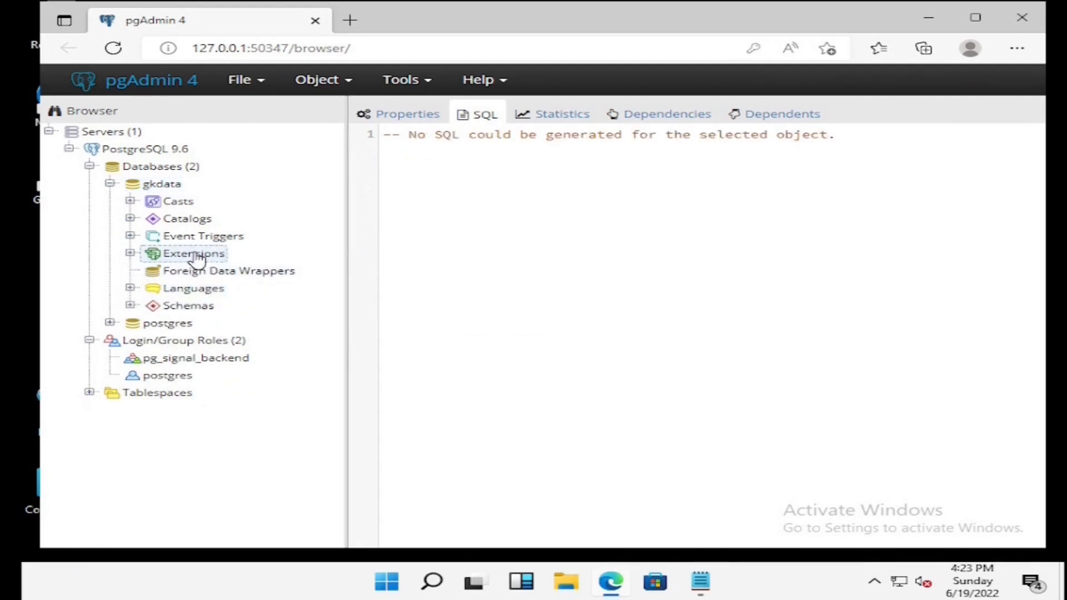
Step: Leave and close the pgAdmin 4 site, and close the Notepad note with the trust settings
left_click(1021, 25)
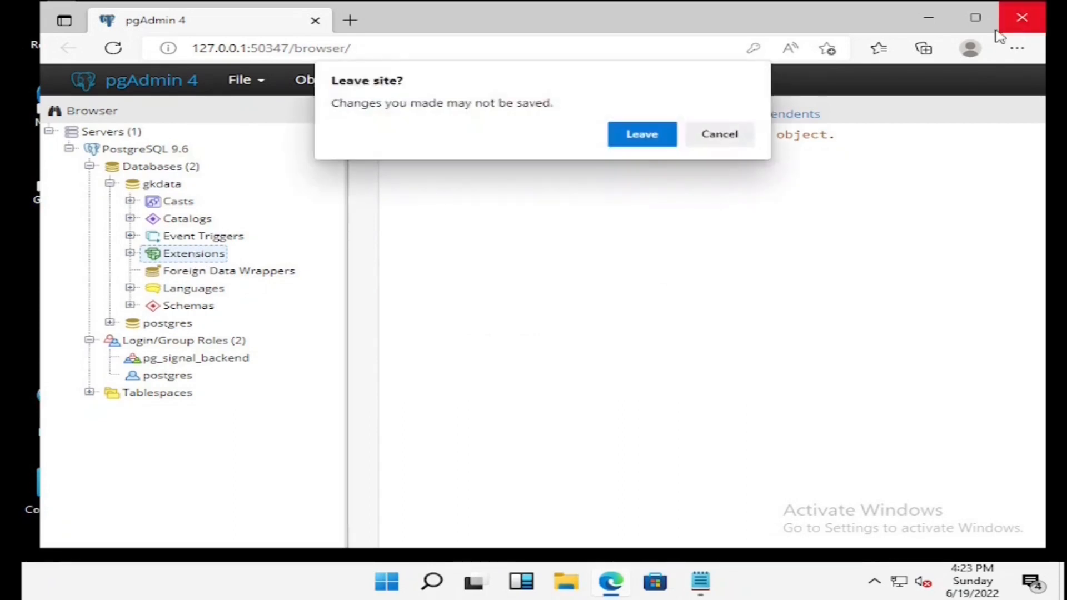
left_click(666, 133)
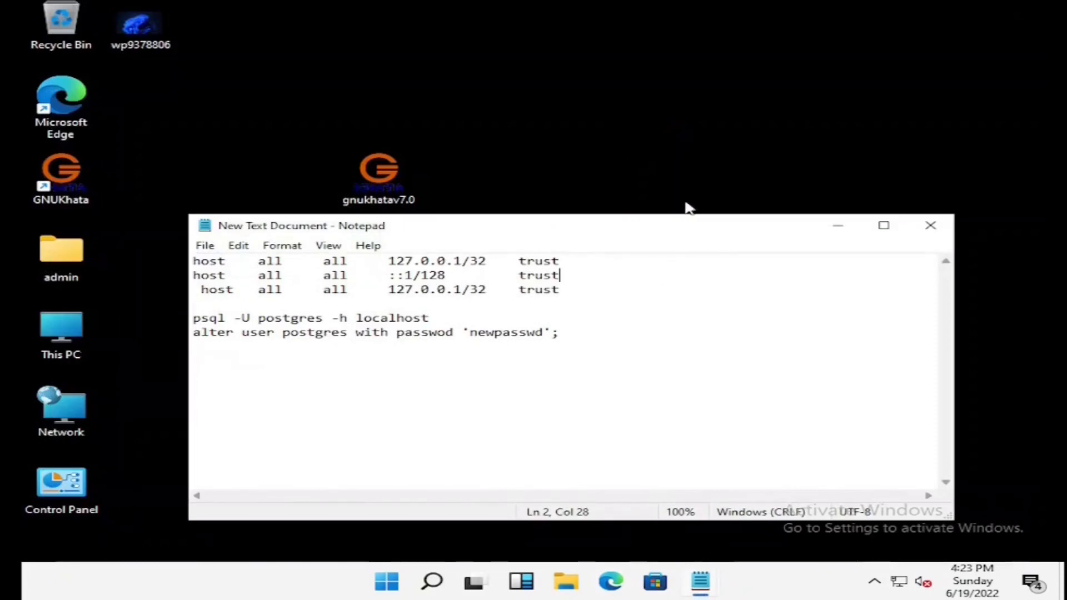
left_click(775, 305)
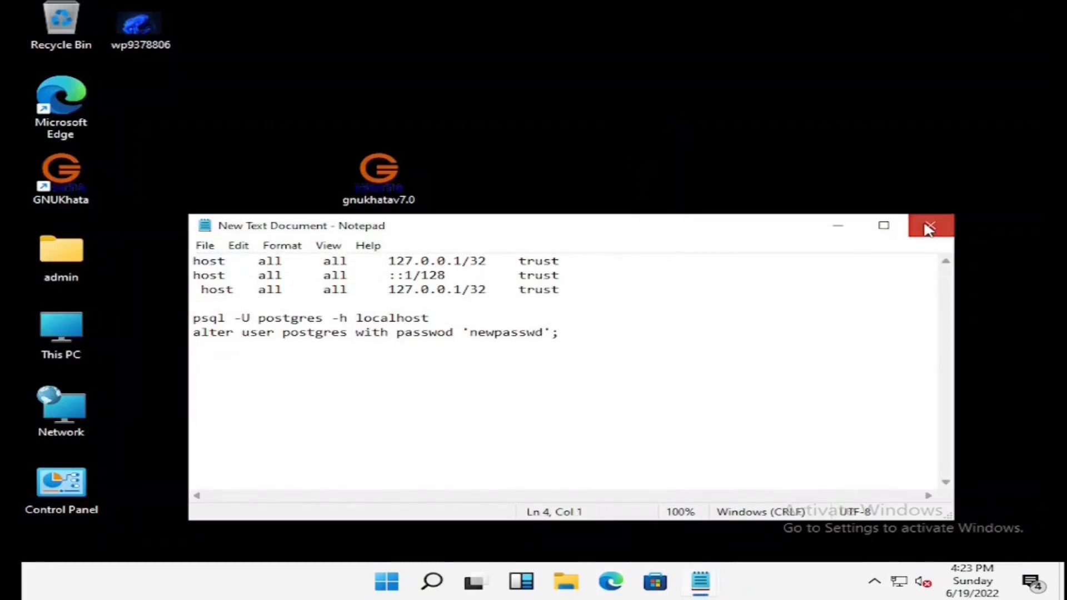
left_click(929, 228)
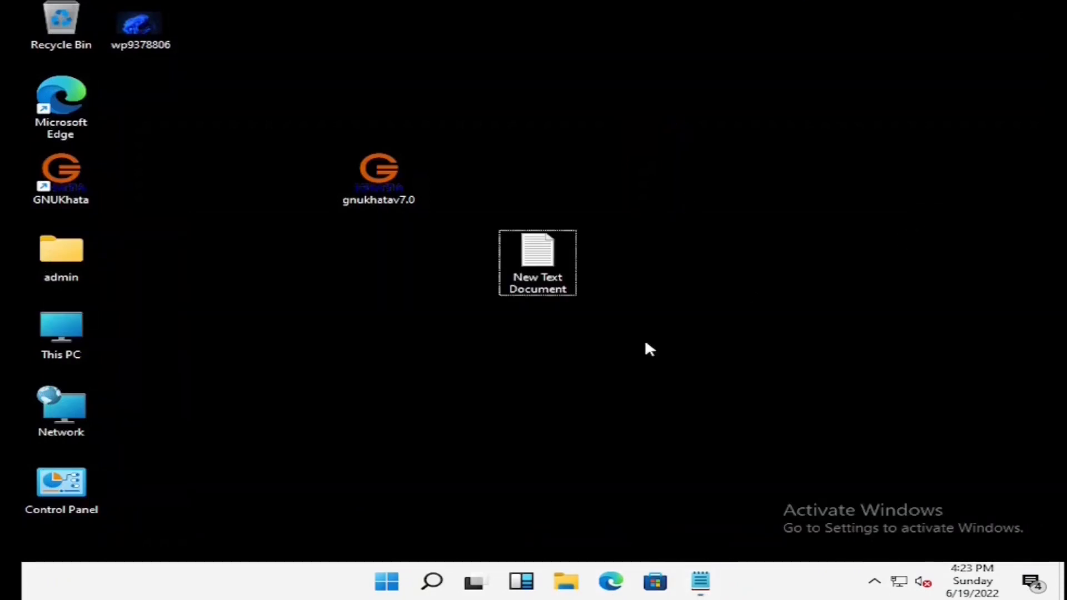